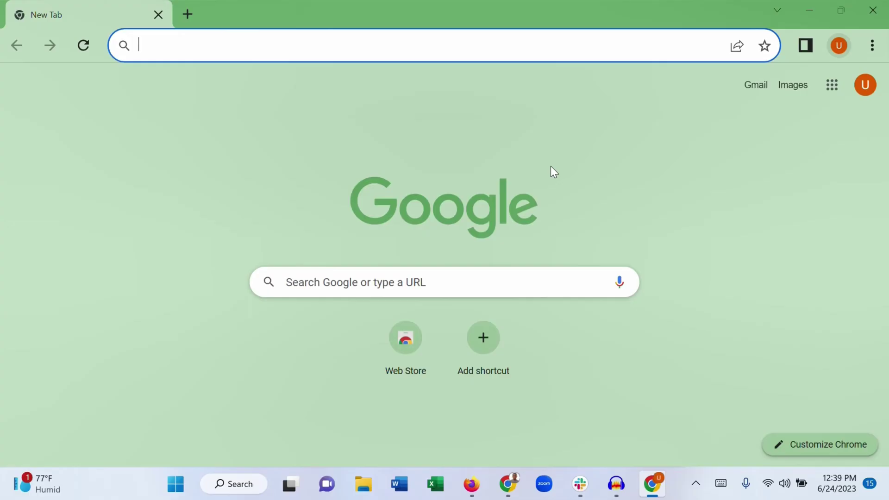
- Search for gmail and load the signed-in account's Gmail inbox from the results
text(gmail)
key(Return)
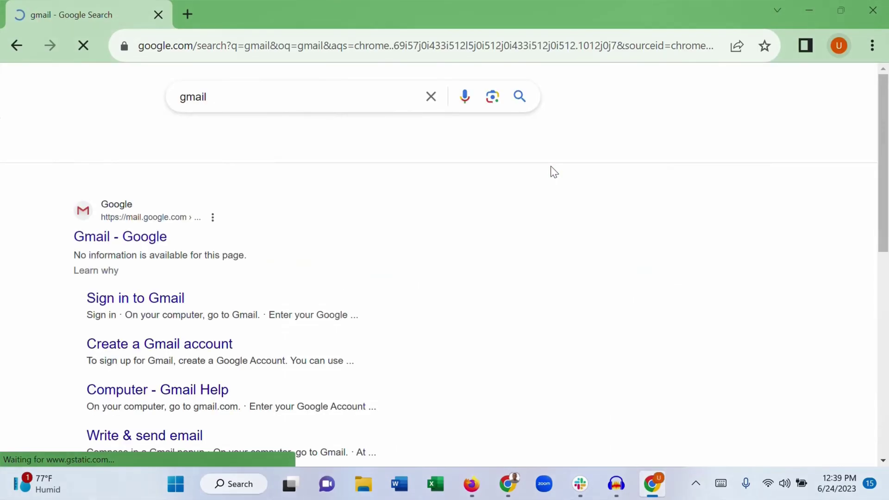
click(136, 248)
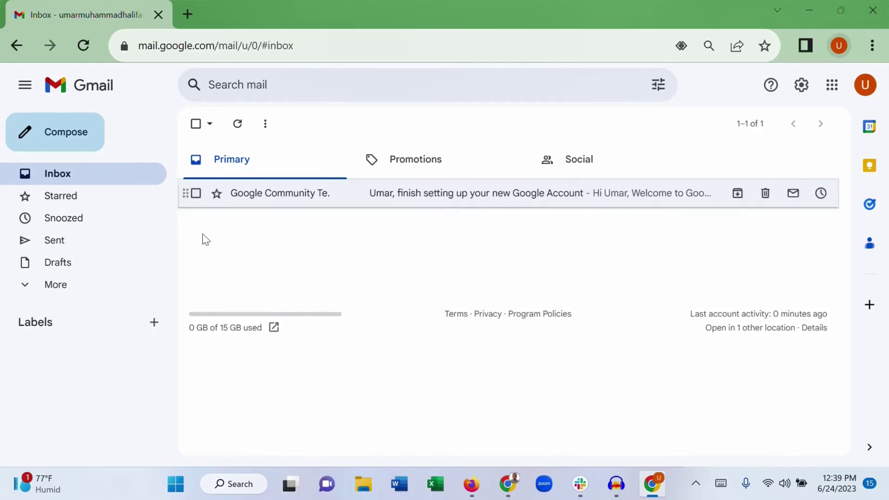
- Go to upwork.com in a new browser tab
click(188, 19)
text(upwork.com)
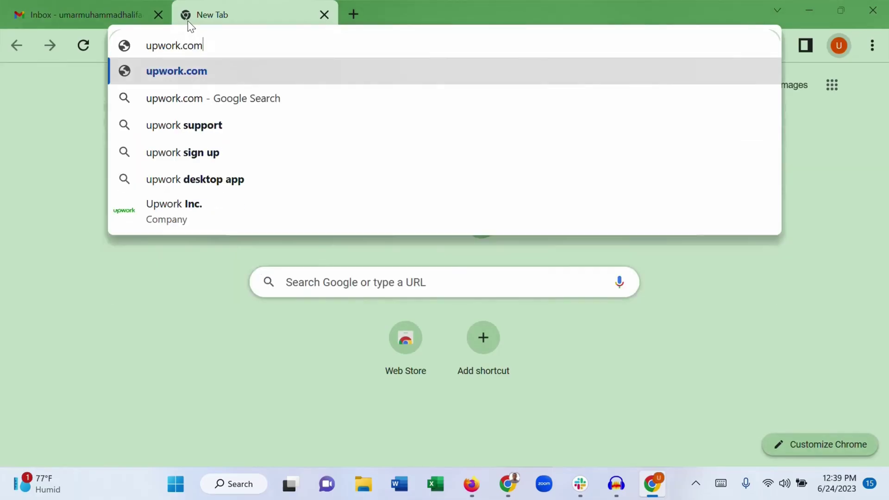
key(Return)
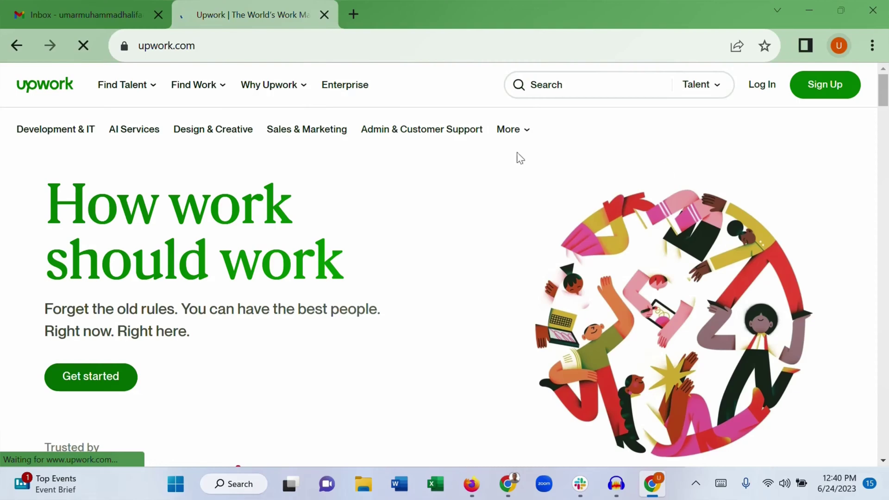
- Start Upwork sign-up as a freelancer looking for work
click(836, 95)
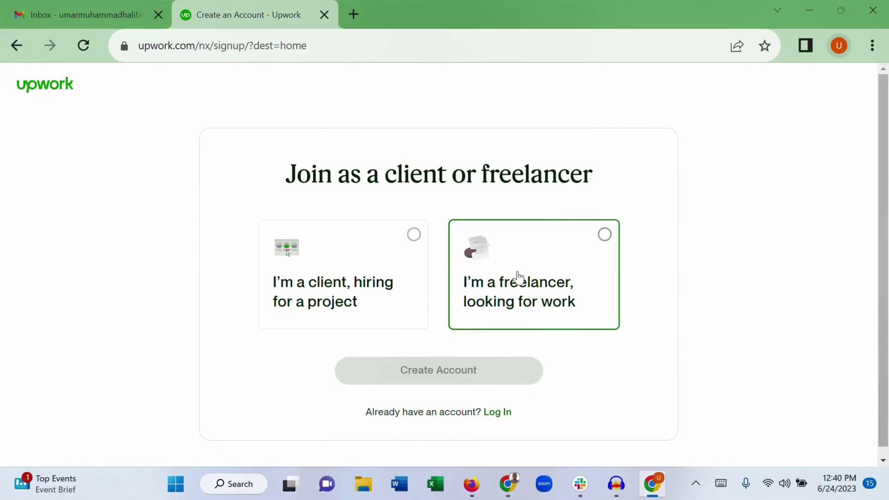
click(538, 261)
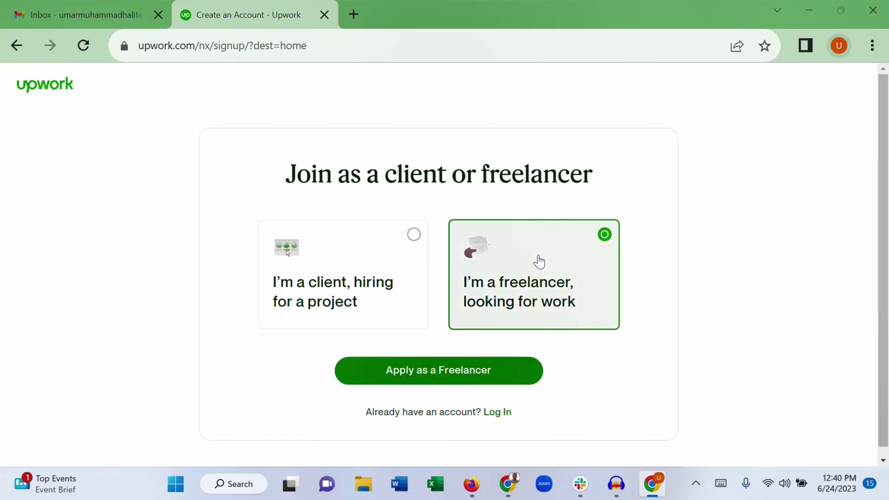
click(394, 372)
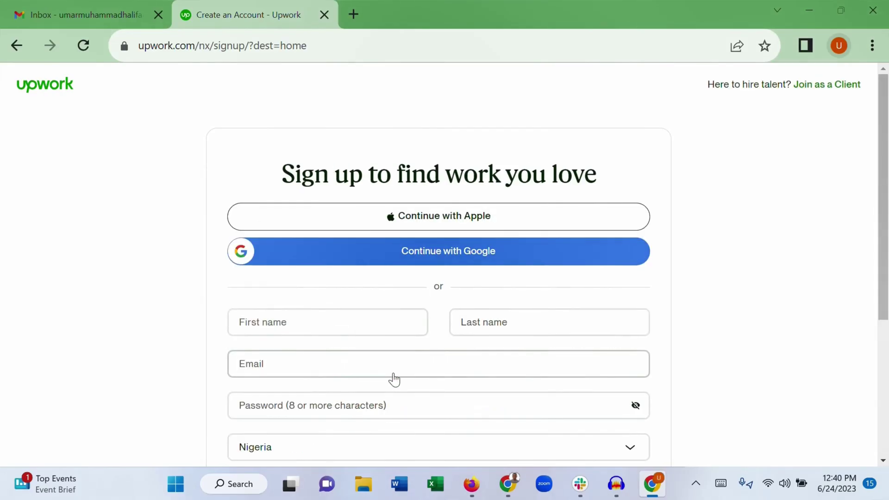
- Fill in the first name, last name, email address and account password on the sign-up form
scroll(346, 315, down, 1)
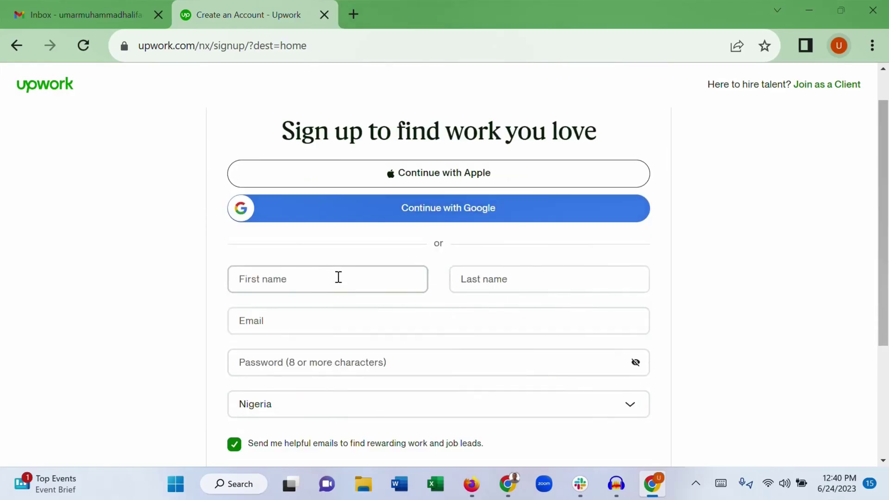
click(388, 273)
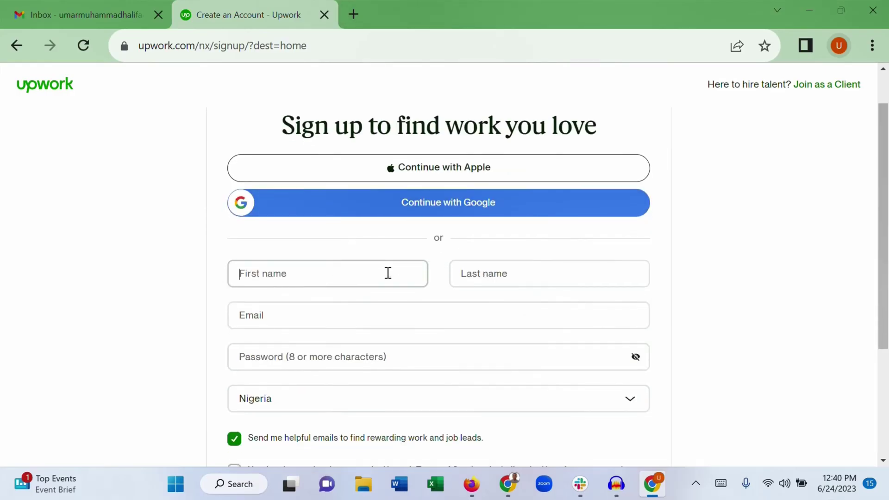
click(470, 278)
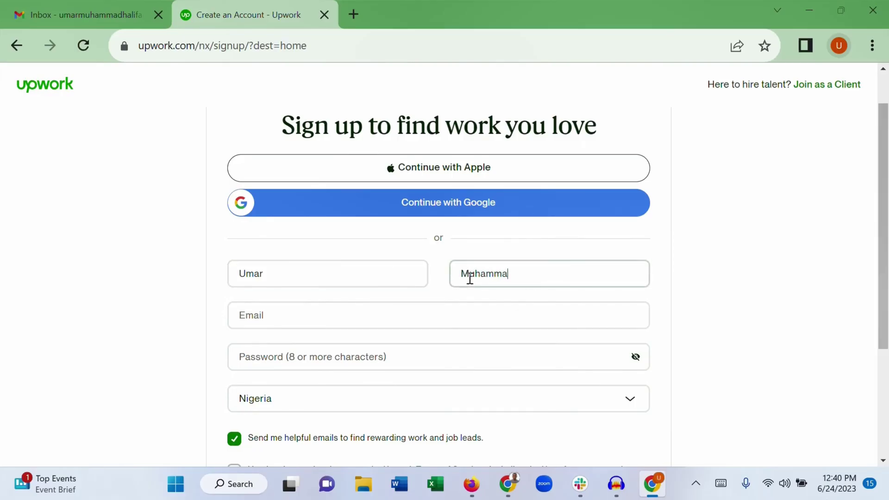
click(429, 306)
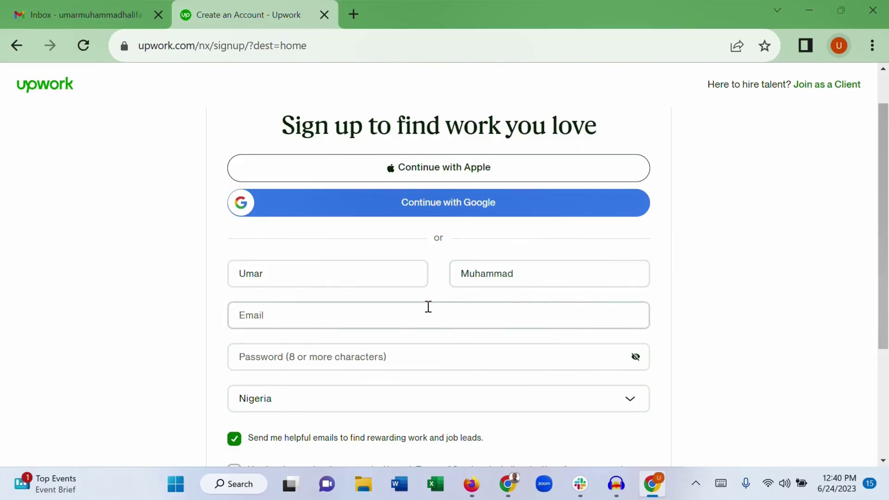
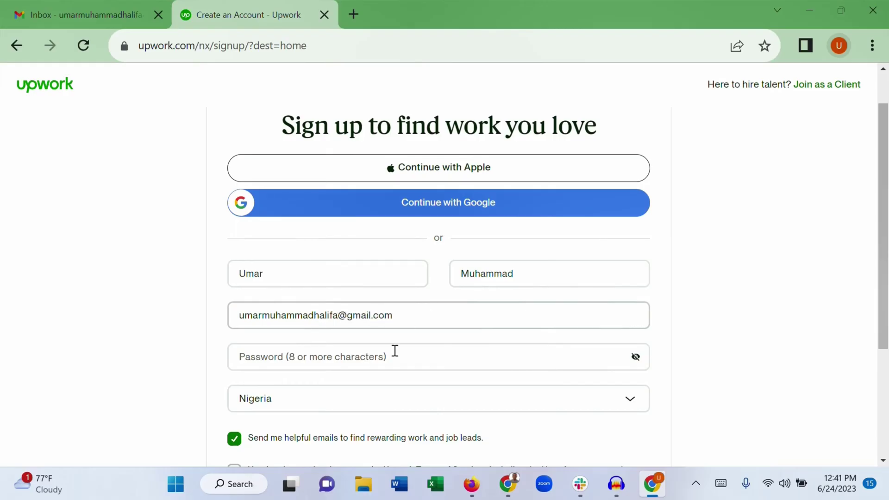
click(383, 360)
text(*****)
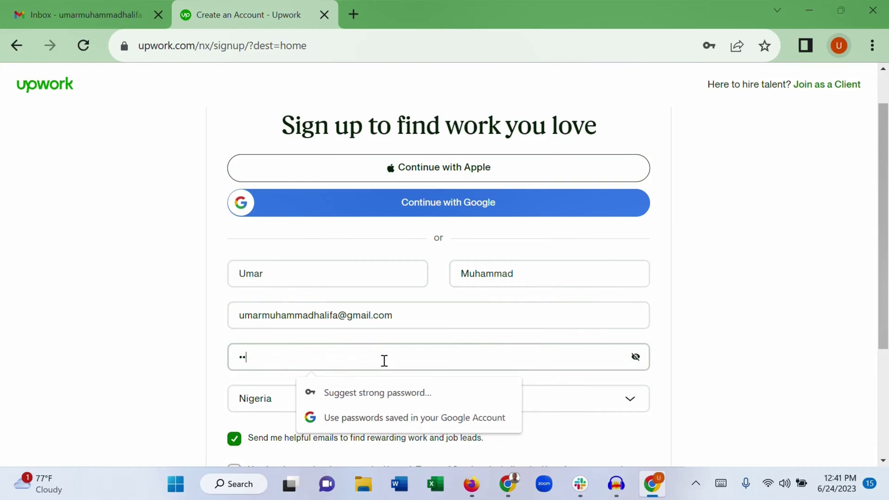
text(**)
- Untick the helpful job-lead emails, accept the Terms of Service, and create the account
click(181, 349)
scroll(181, 349, down, 1)
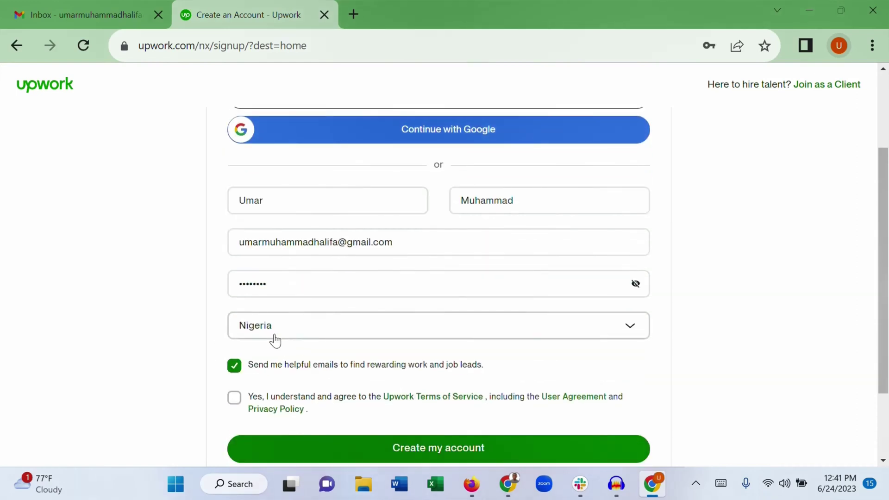
scroll(315, 327, down, 1)
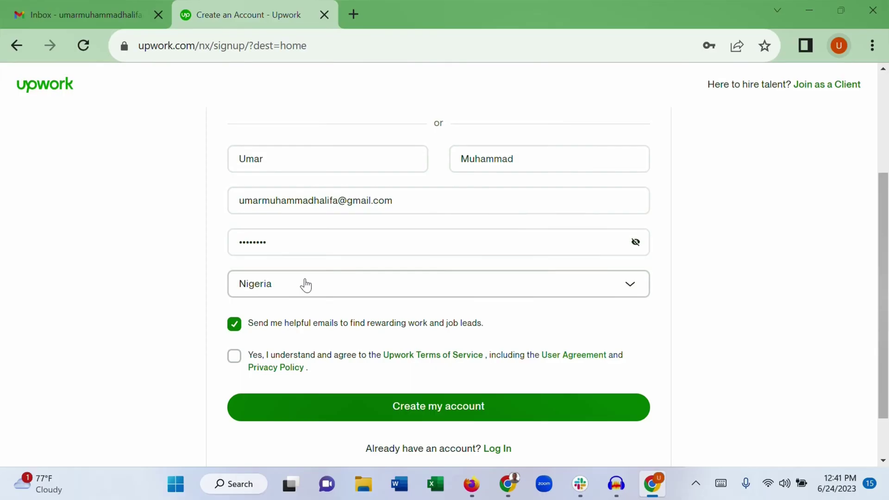
click(234, 323)
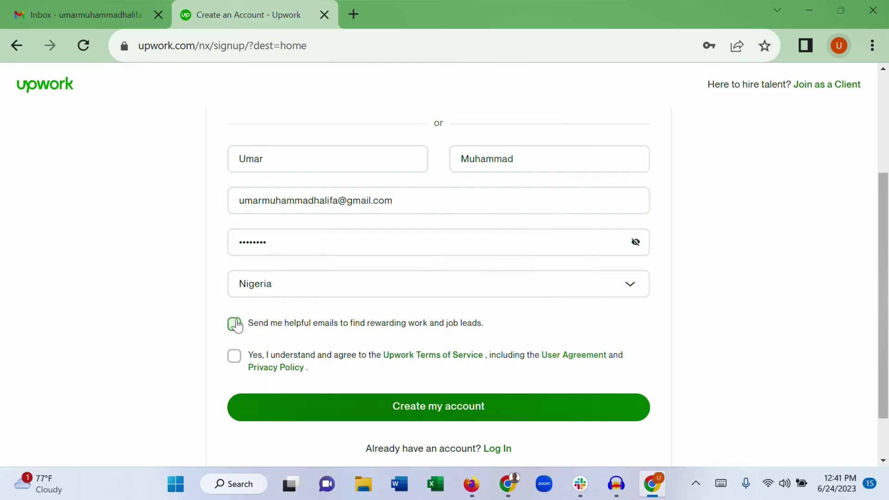
click(234, 357)
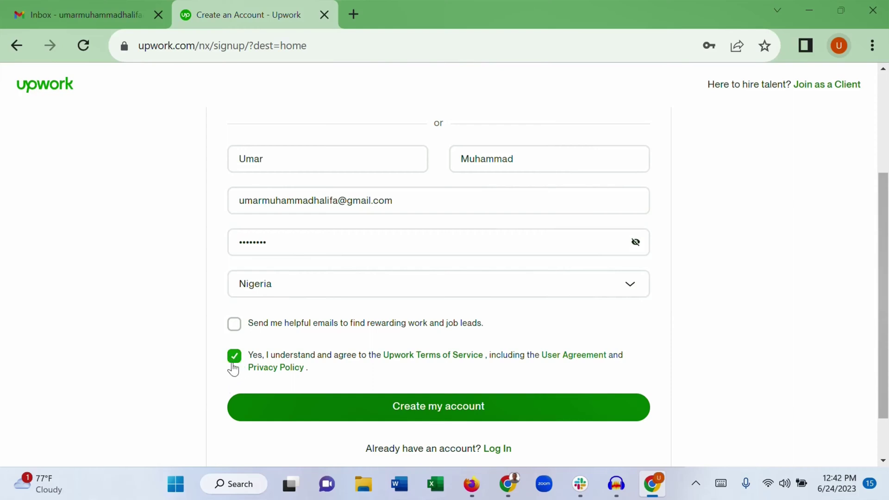
click(386, 417)
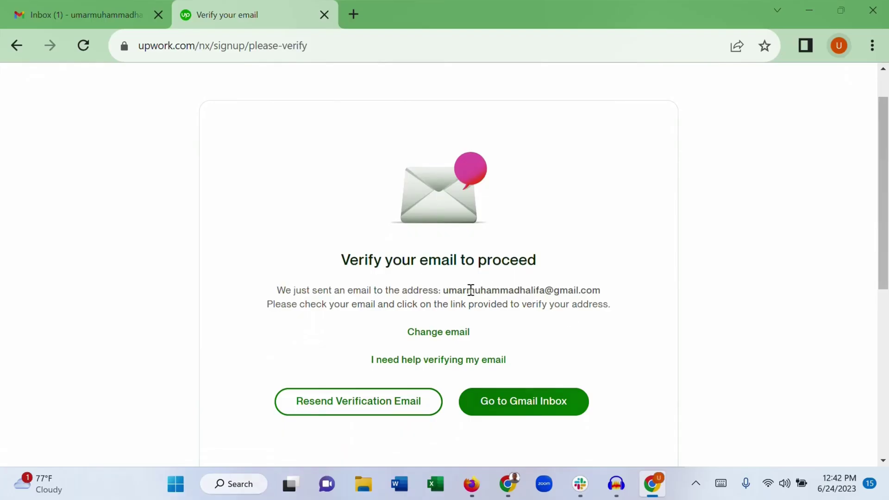
- Switch to the Gmail inbox tab to find Upwork's verification email
drag(599, 294, 444, 288)
click(444, 288)
click(100, 4)
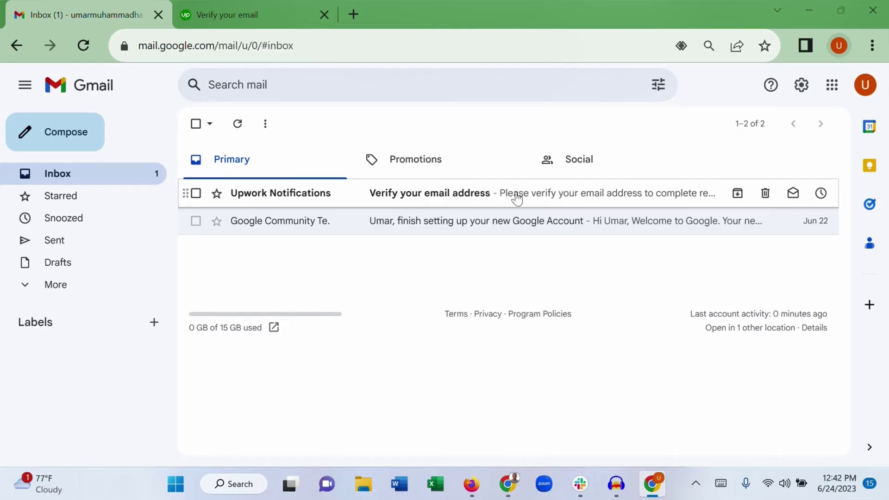
- Open the Upwork Notifications email and use its Verify Email button to verify the account
click(497, 199)
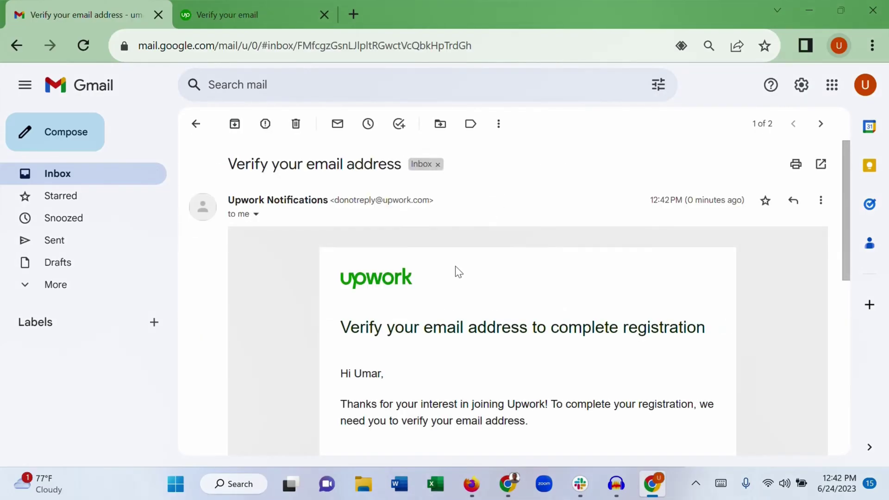
scroll(456, 271, down, 3)
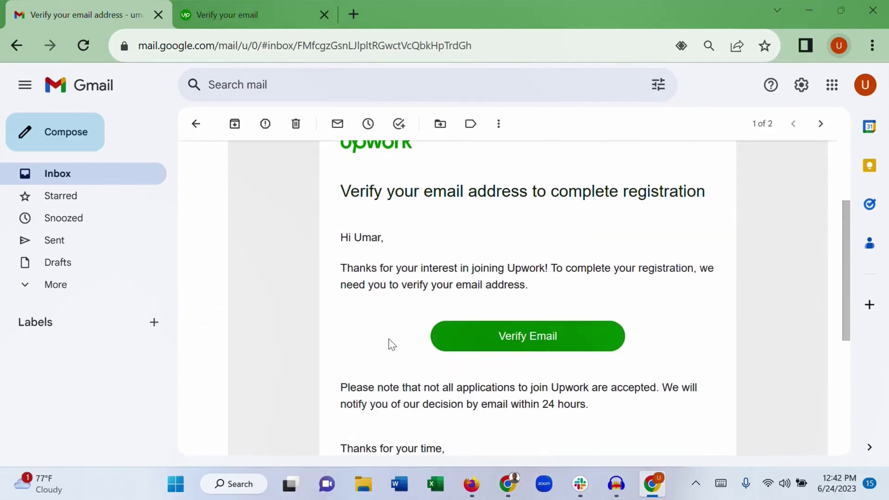
click(539, 342)
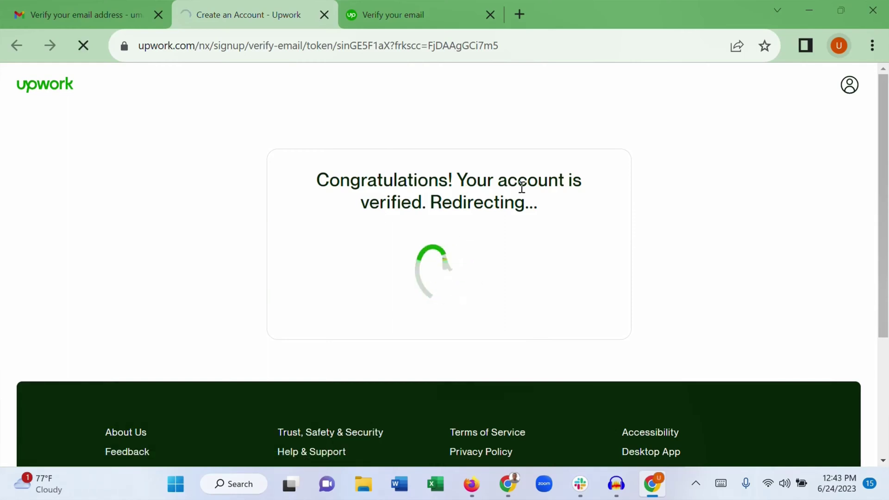
- Close the outdated verify-email tab and click Get started on the create-profile page
click(477, 21)
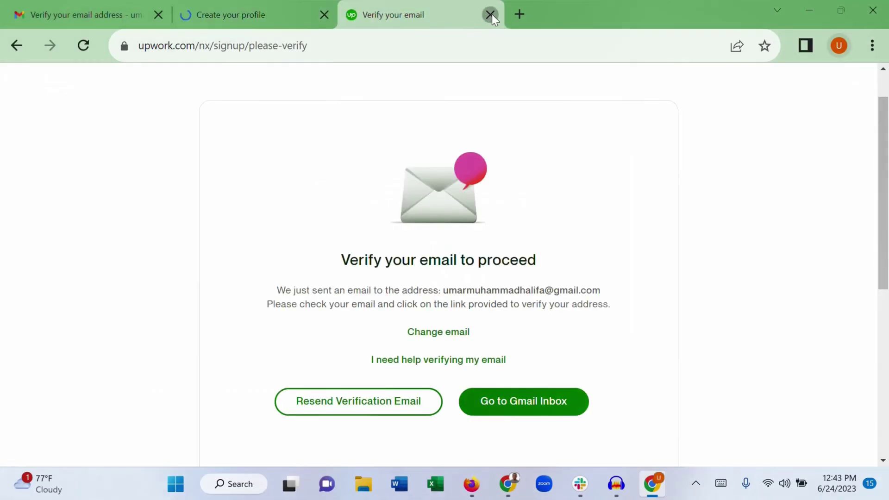
click(489, 14)
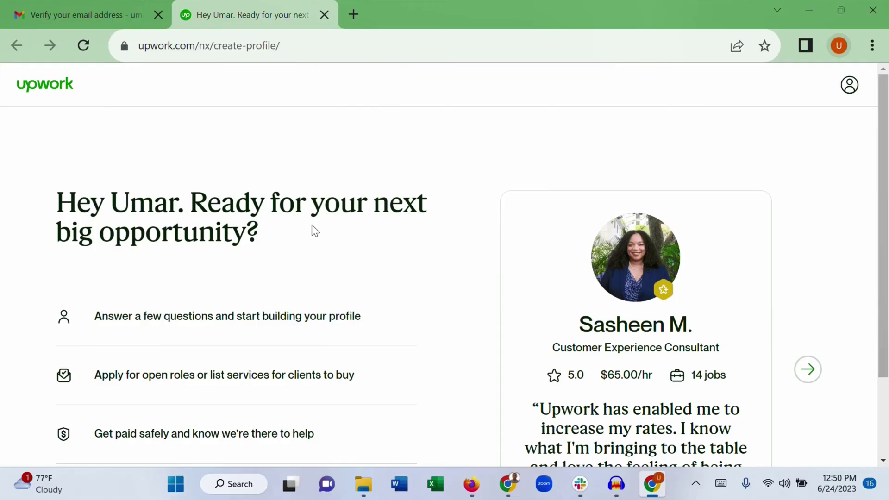
scroll(312, 225, down, 1)
scroll(312, 225, down, 1)
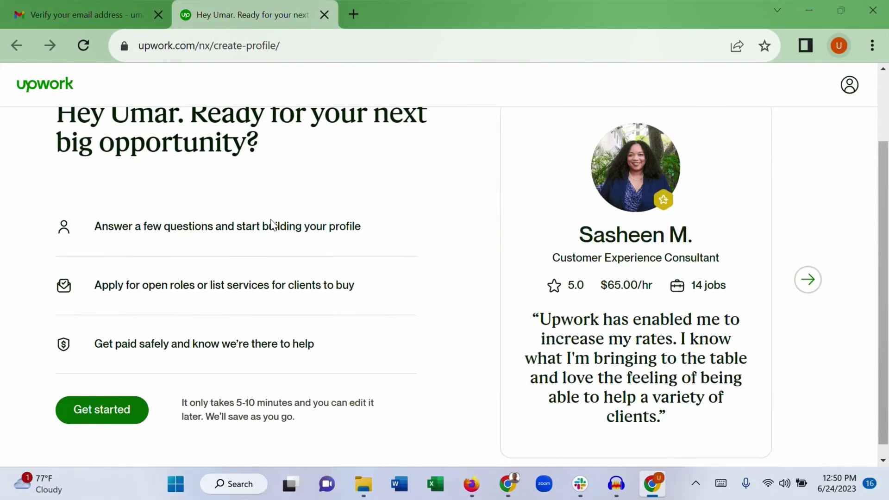
scroll(272, 224, down, 1)
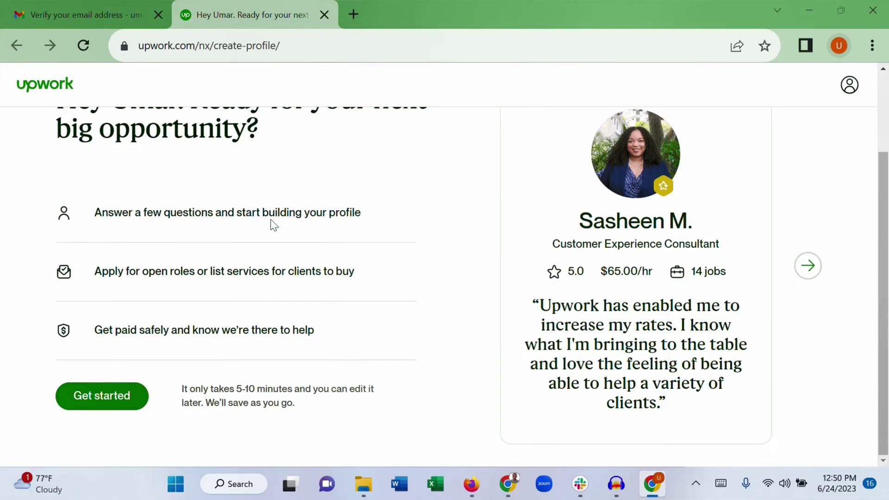
click(98, 401)
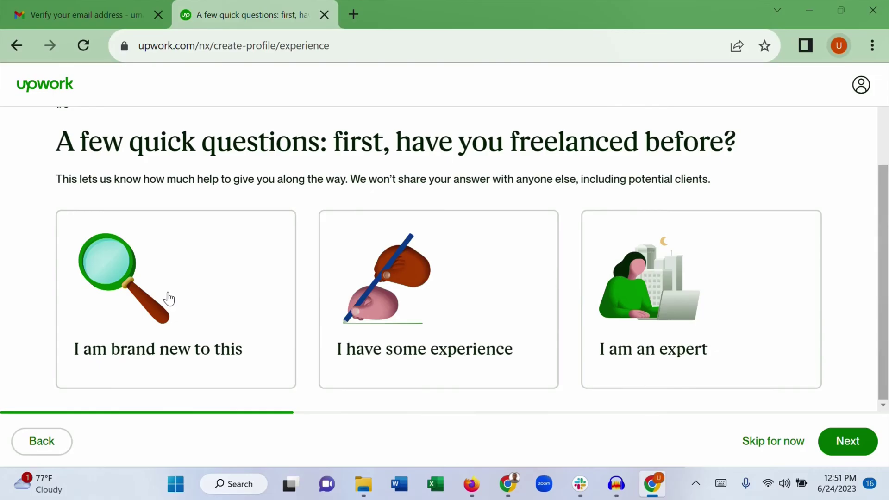
- Answer 'I am brand new to this' and choose 'To earn my main income' as the goal
click(158, 315)
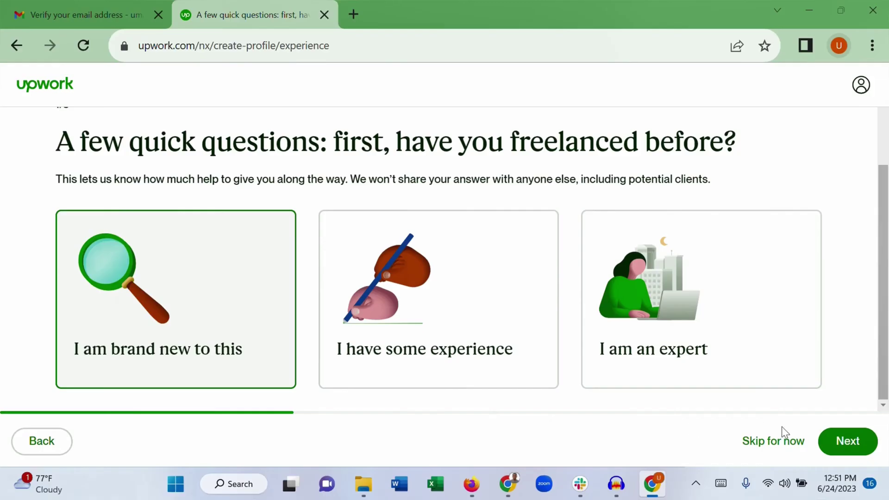
click(833, 444)
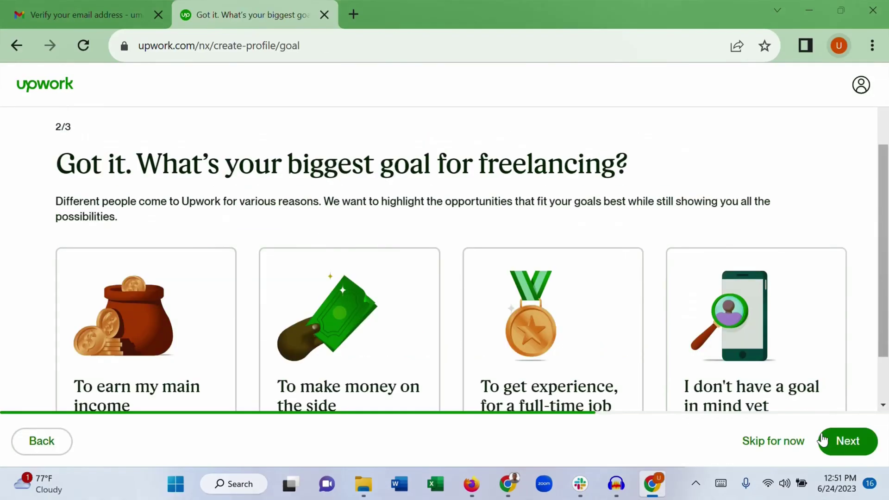
scroll(597, 307, down, 1)
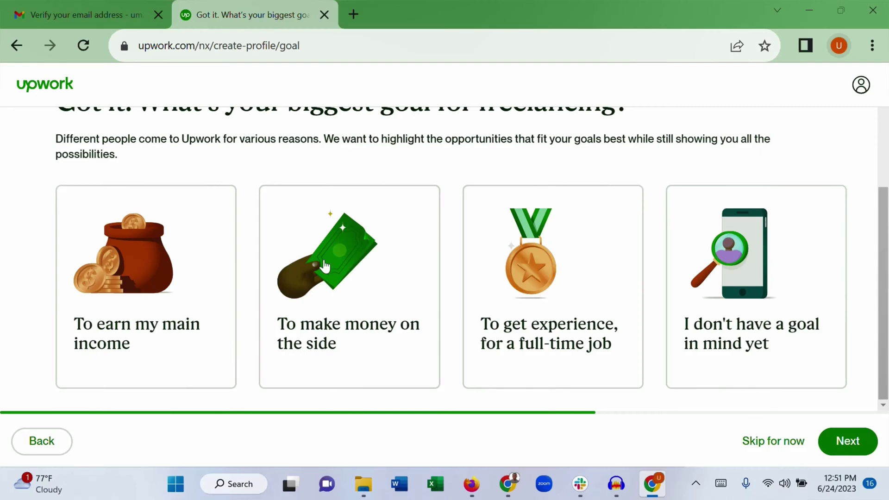
click(145, 280)
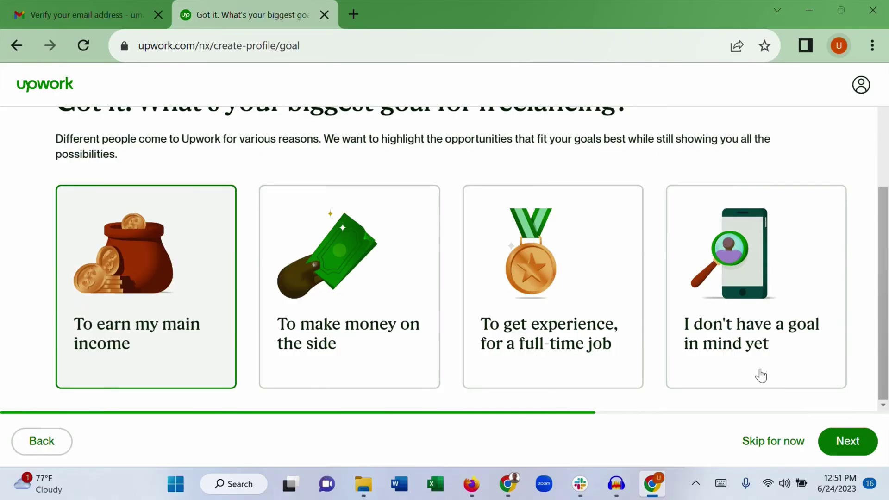
click(862, 438)
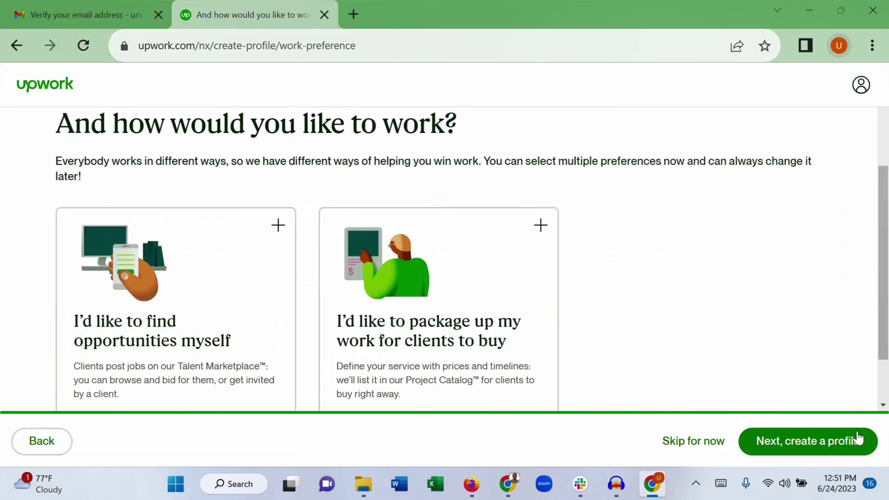
- Choose 'I'd like to find opportunities myself', tick contract-to-hire, and continue to profile creation
scroll(736, 343, down, 2)
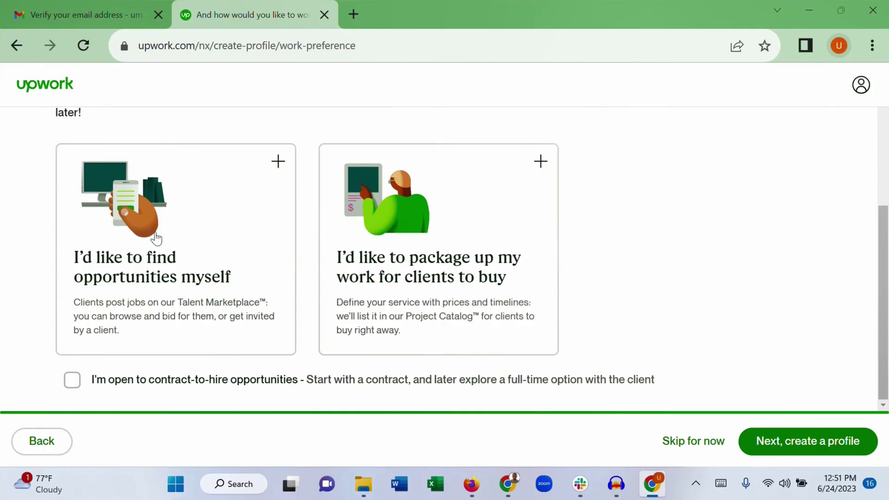
click(199, 248)
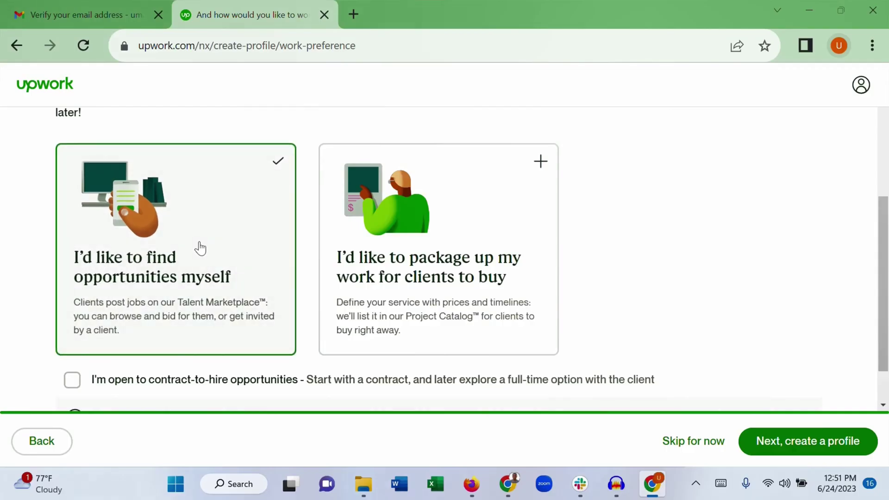
scroll(158, 293, down, 1)
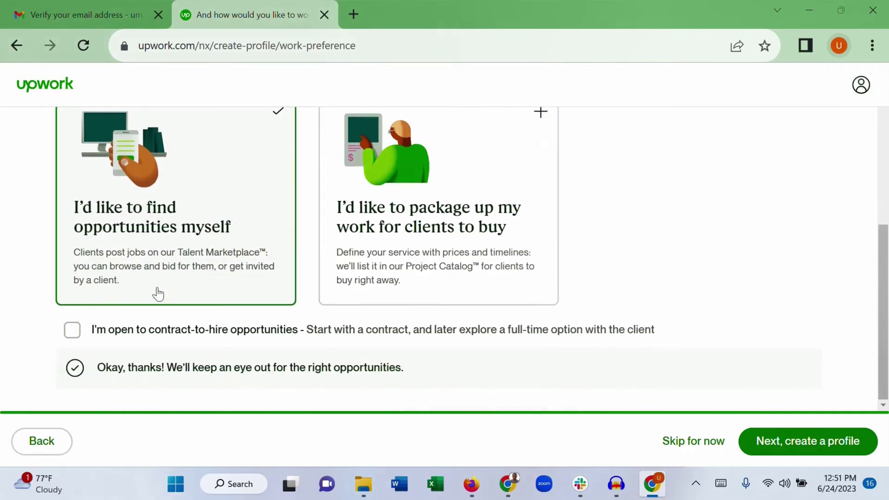
click(71, 330)
click(797, 446)
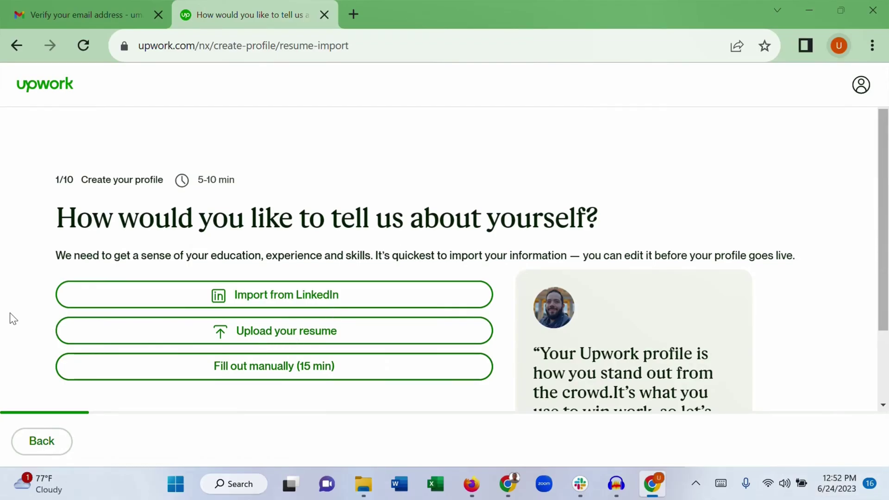
- Choose to fill out the profile manually and set the professional role to 'Data Entry'
scroll(10, 312, down, 2)
click(264, 290)
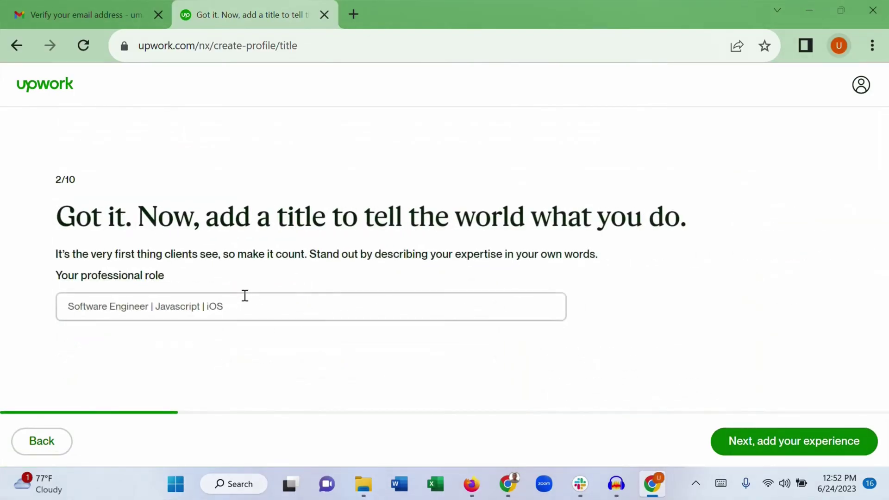
click(229, 302)
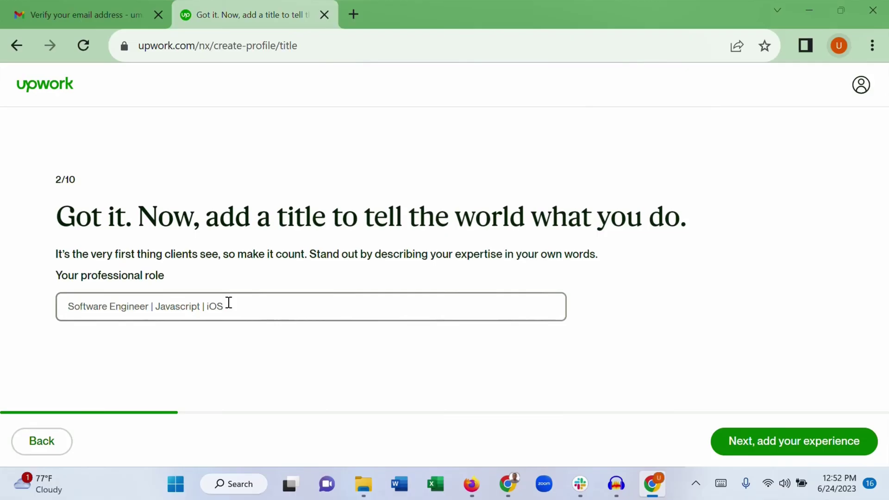
text(Da)
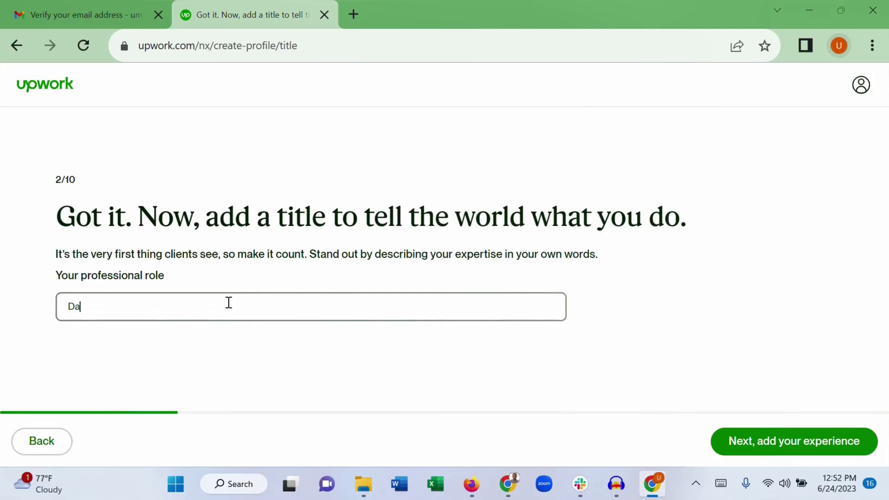
text(ta Entry)
click(763, 444)
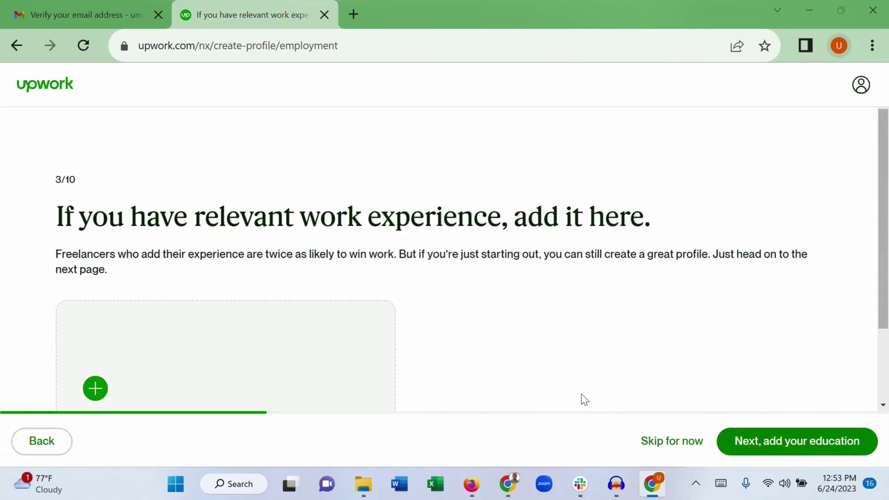
- Close the Add experience form without adding anything and skip to the education step
scroll(570, 384, down, 2)
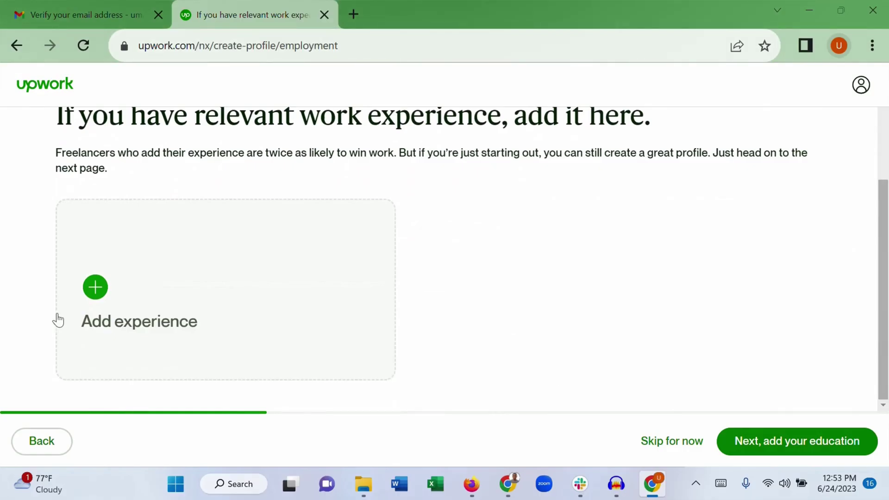
click(94, 292)
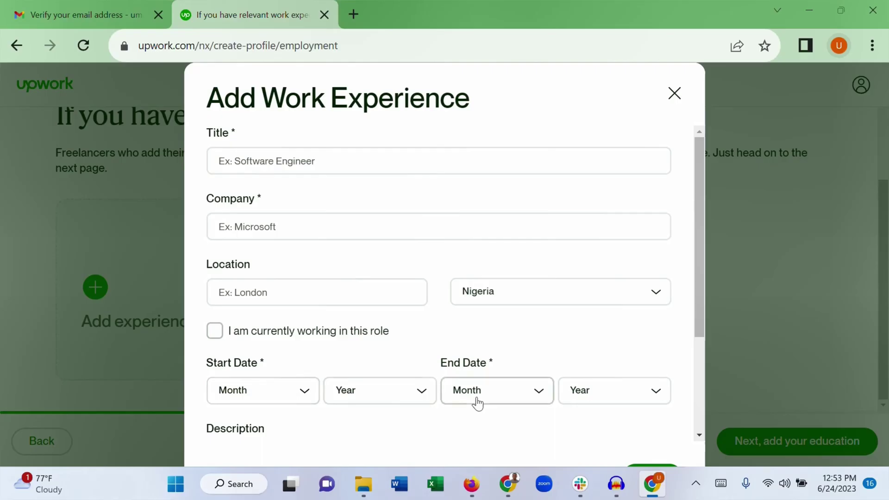
scroll(477, 401, down, 3)
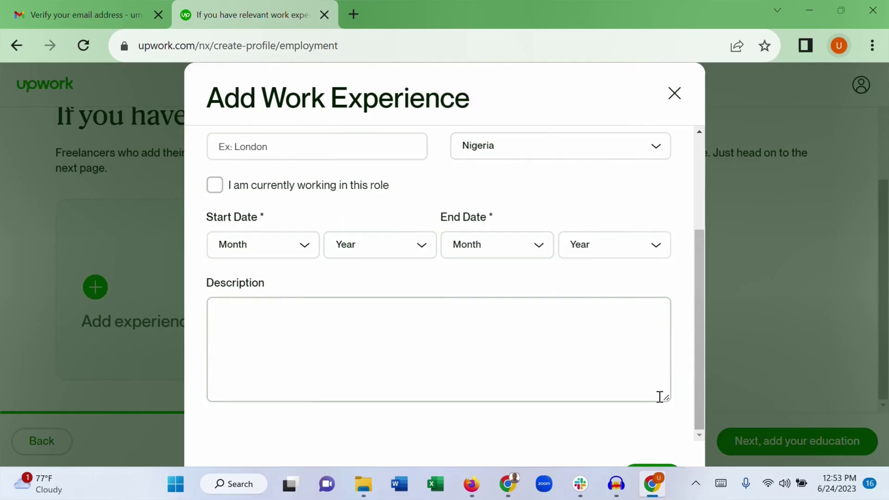
scroll(649, 209, up, 3)
click(674, 94)
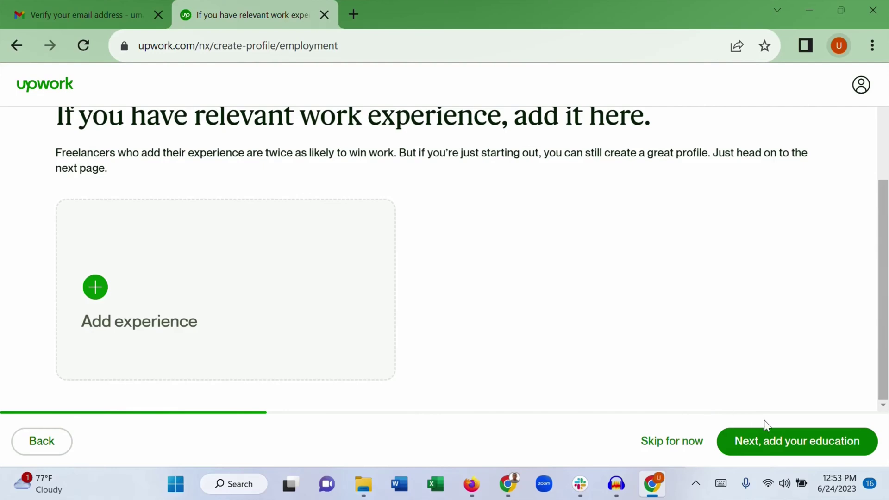
click(768, 448)
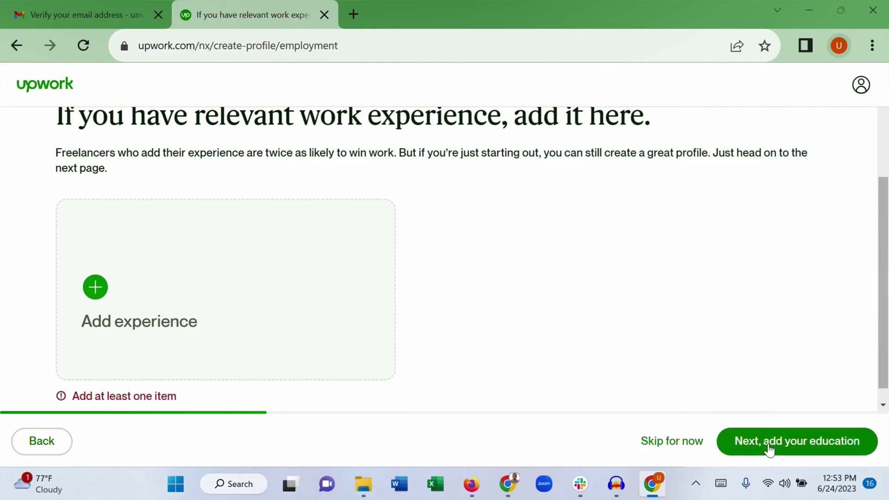
click(663, 443)
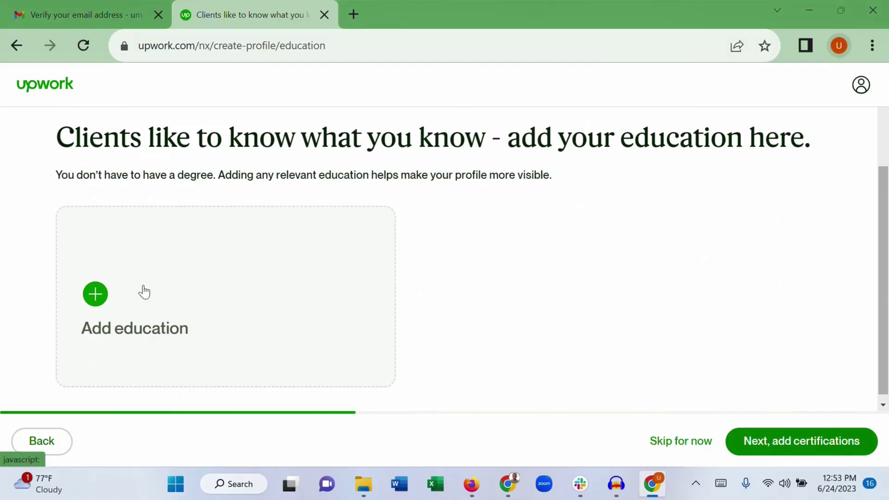
- Save a Bayero University Kano BSc in Marketing (2019–2023) entry and continue to languages
click(144, 292)
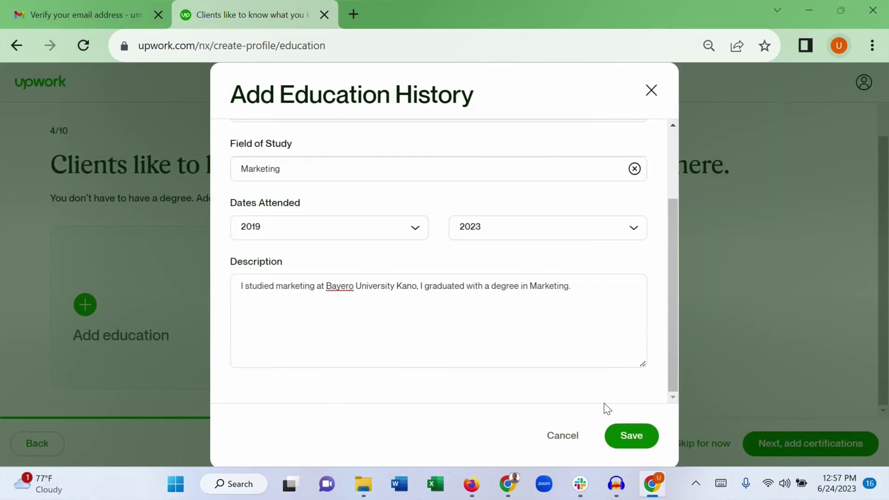
click(631, 436)
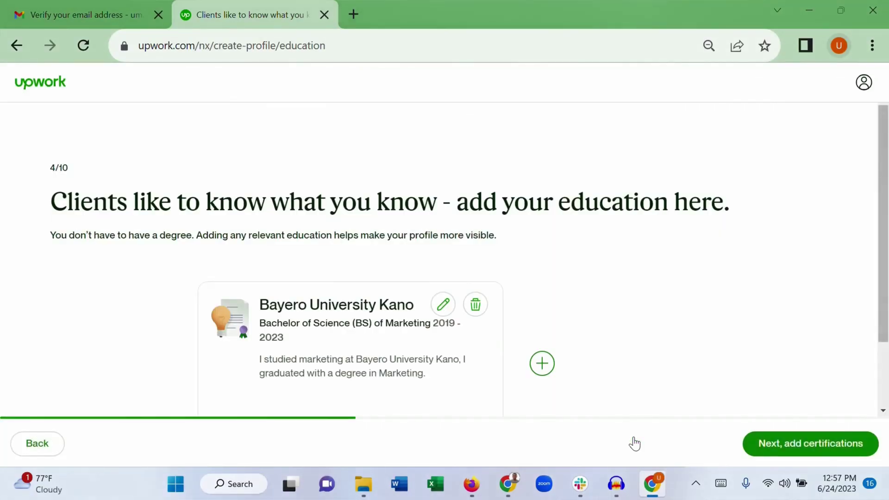
scroll(620, 352, down, 2)
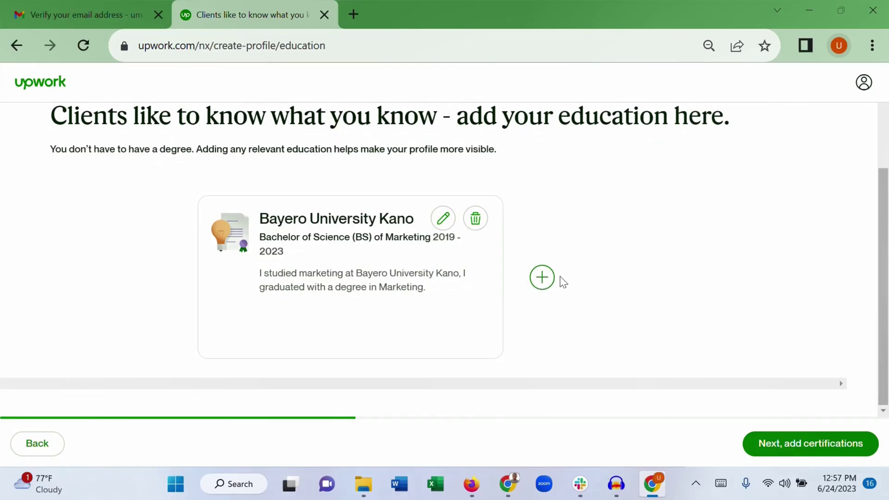
click(841, 444)
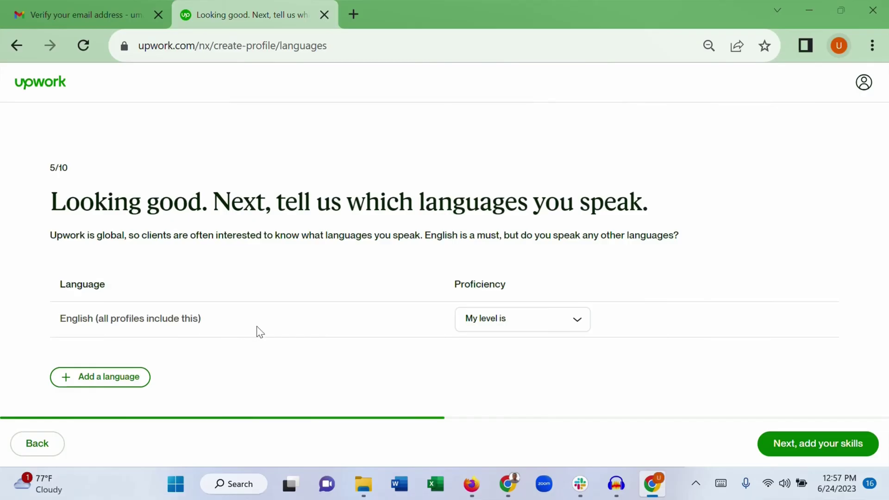
- Choose Fluent as the English level and move on to the skills page
click(554, 329)
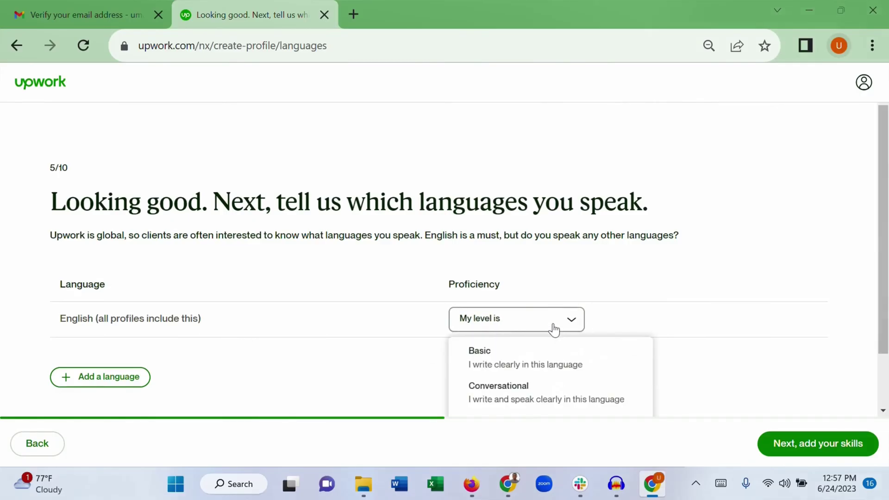
click(500, 366)
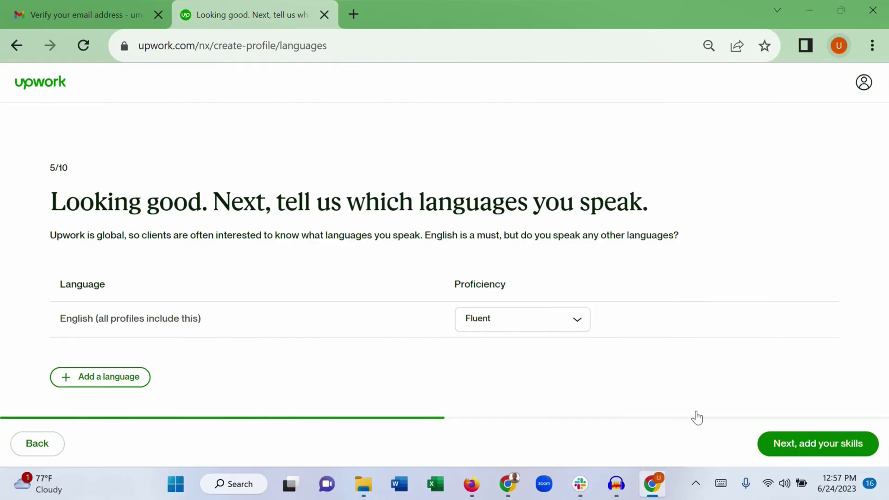
click(816, 448)
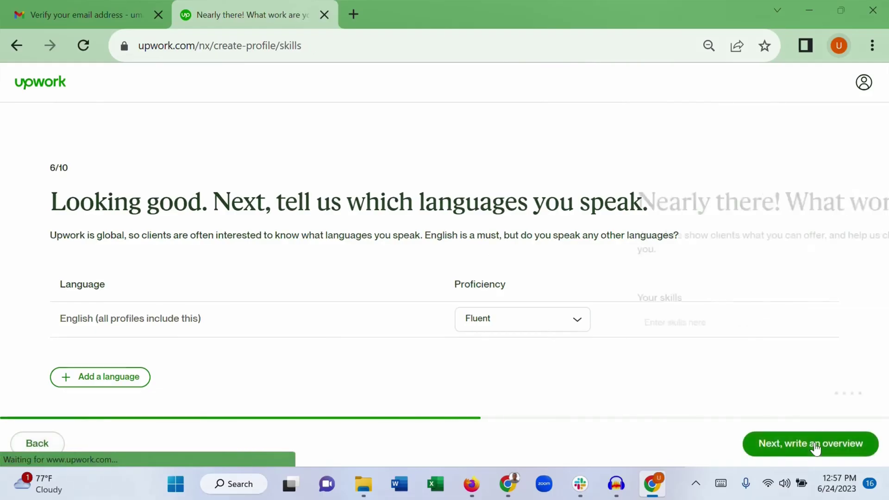
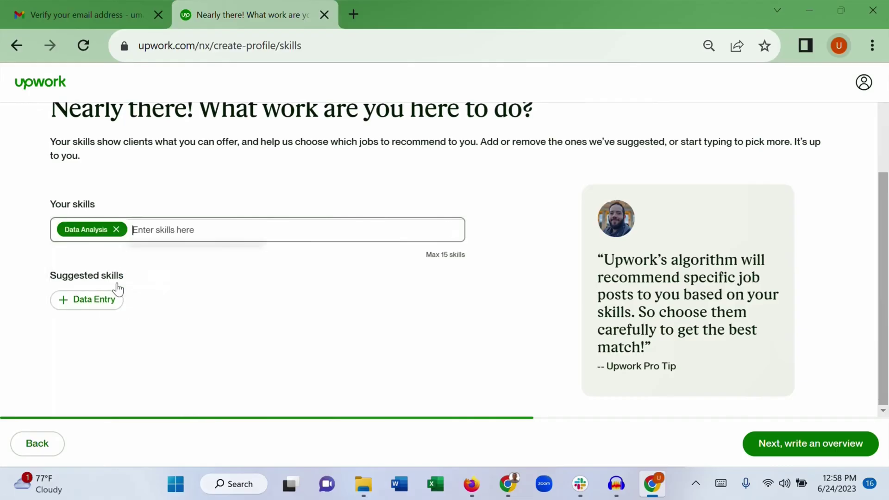
- Add Excel Formula and Excel Macros as profile skills
text(exc)
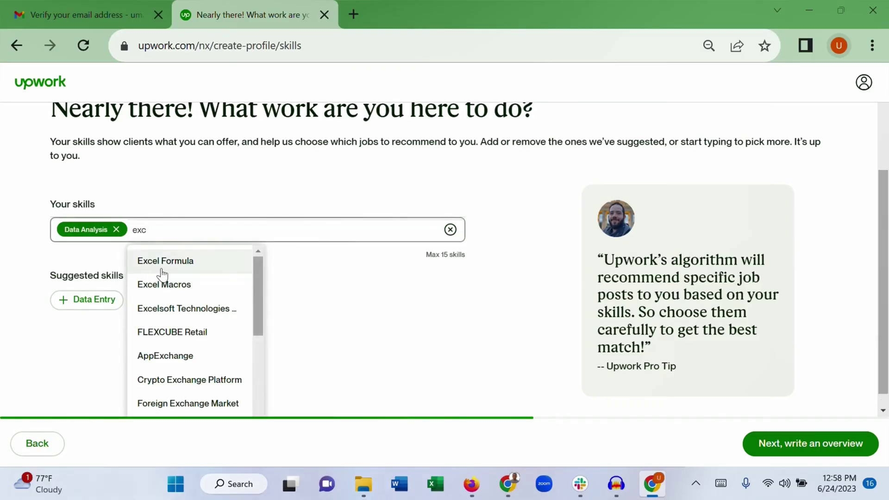
click(161, 270)
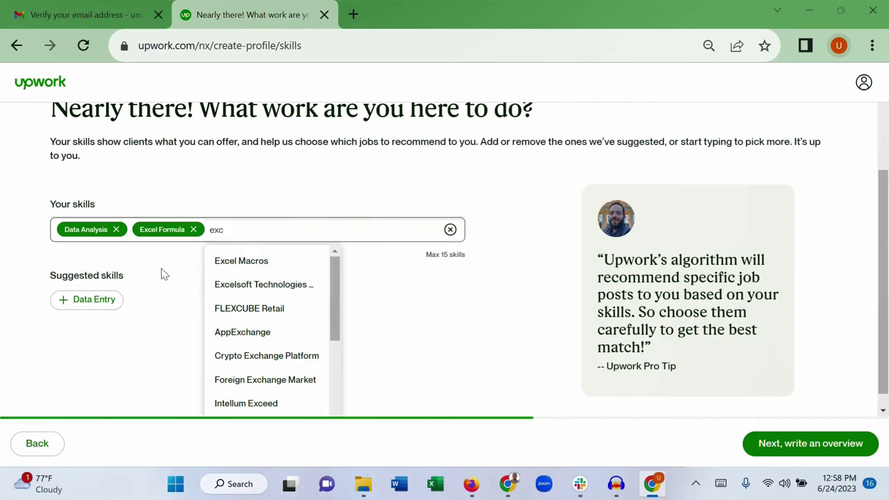
click(236, 269)
- Add Microsoft Office and Microsoft PowerPoint skills, then proceed to the overview step
text(micros)
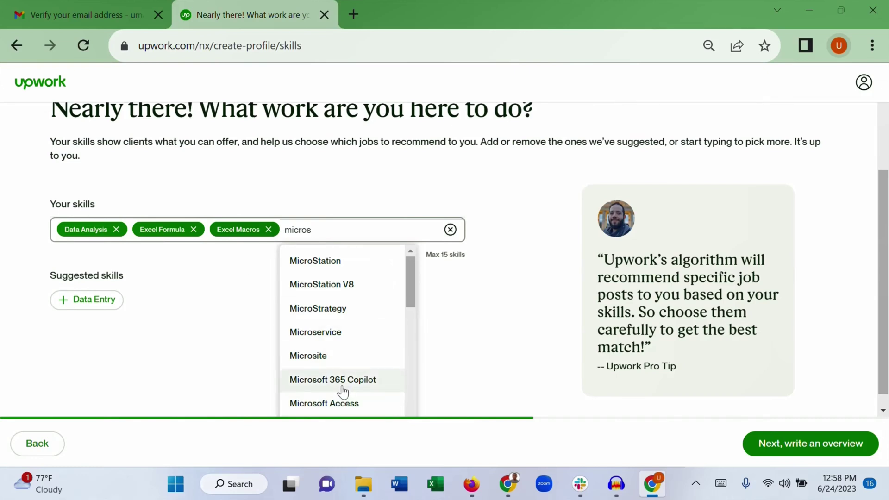
text(oft)
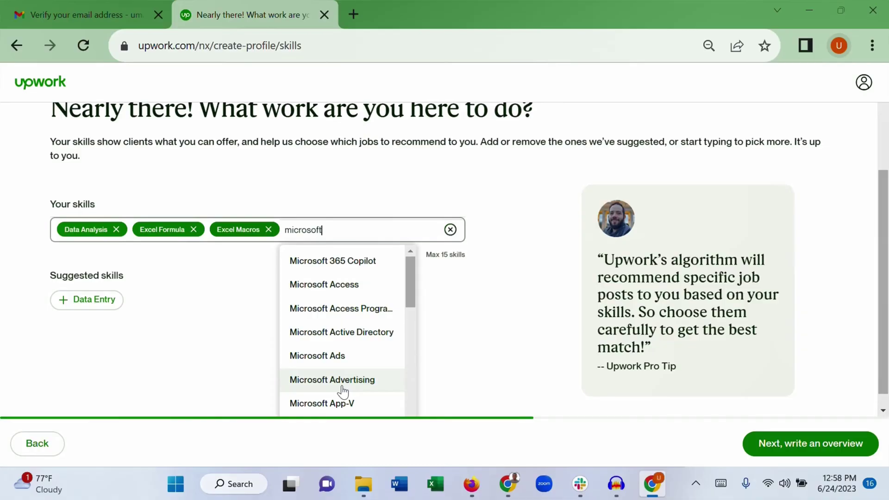
text( off)
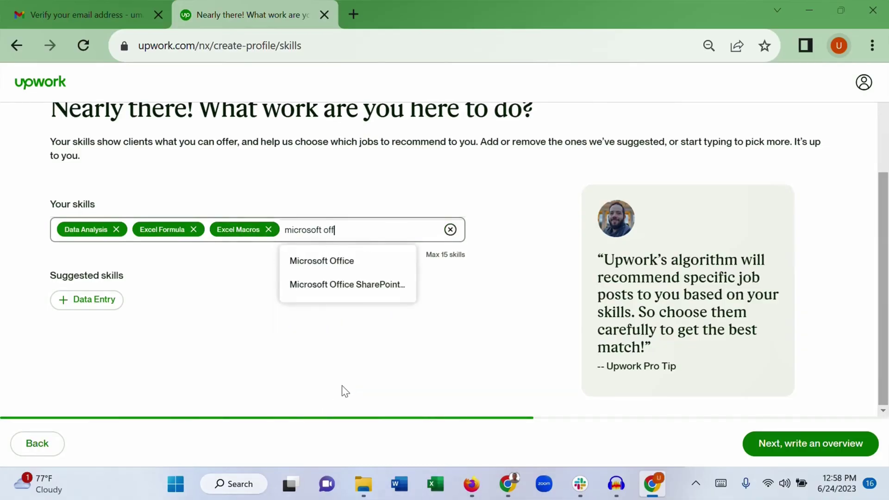
click(333, 260)
text(power)
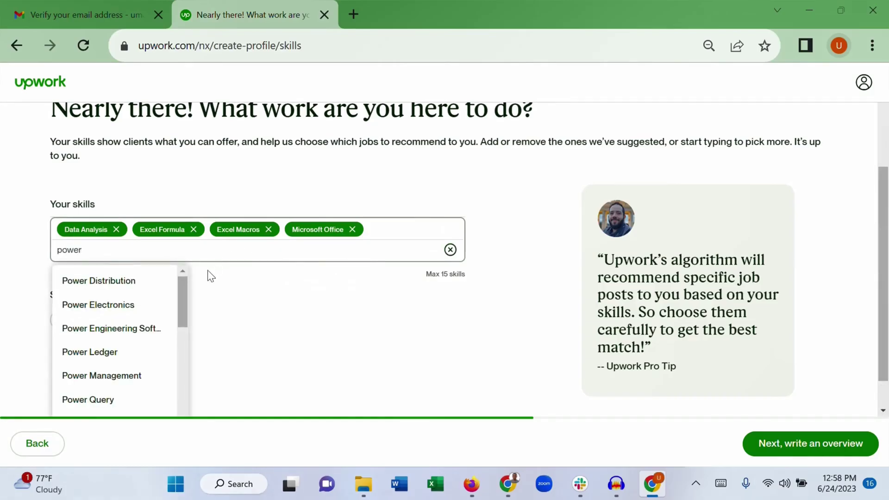
text(po)
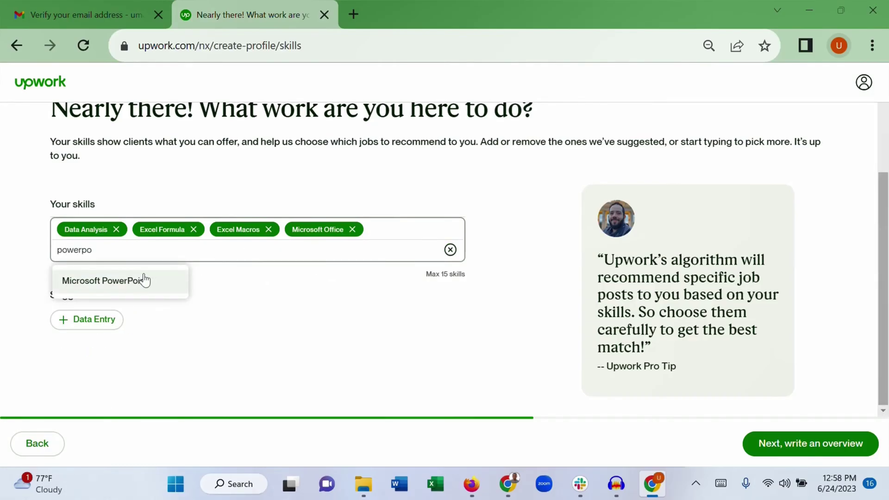
click(145, 281)
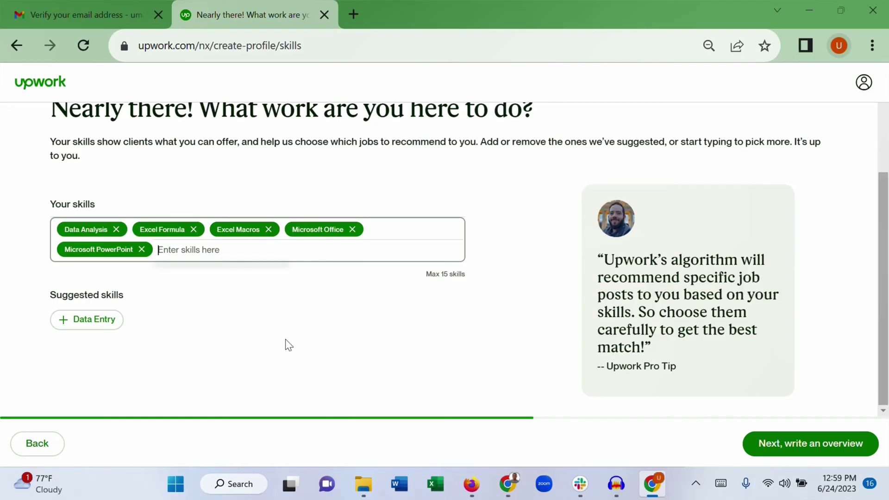
click(792, 446)
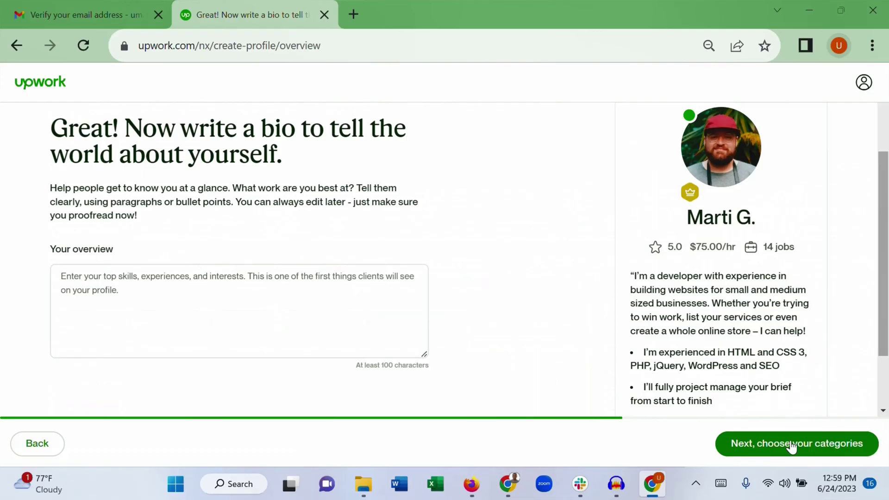
drag(53, 190, 69, 190)
click(114, 195)
scroll(685, 278, down, 1)
drag(631, 256, 688, 270)
click(652, 266)
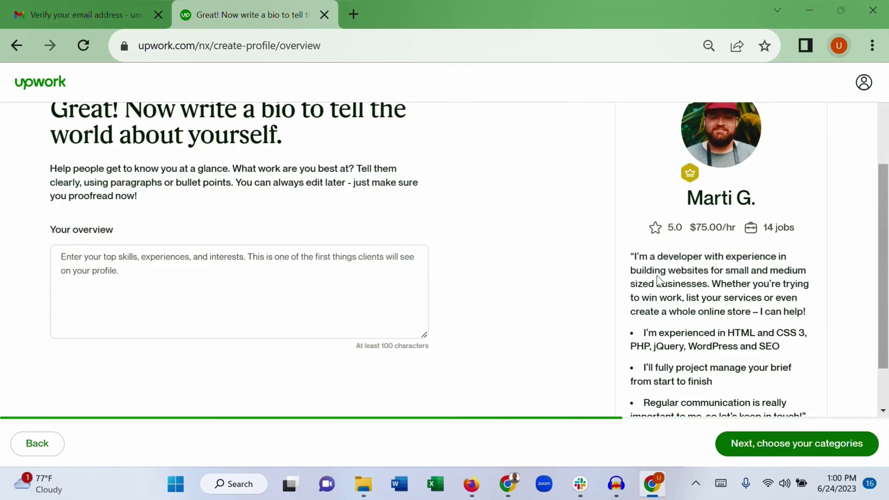
scroll(661, 281, down, 2)
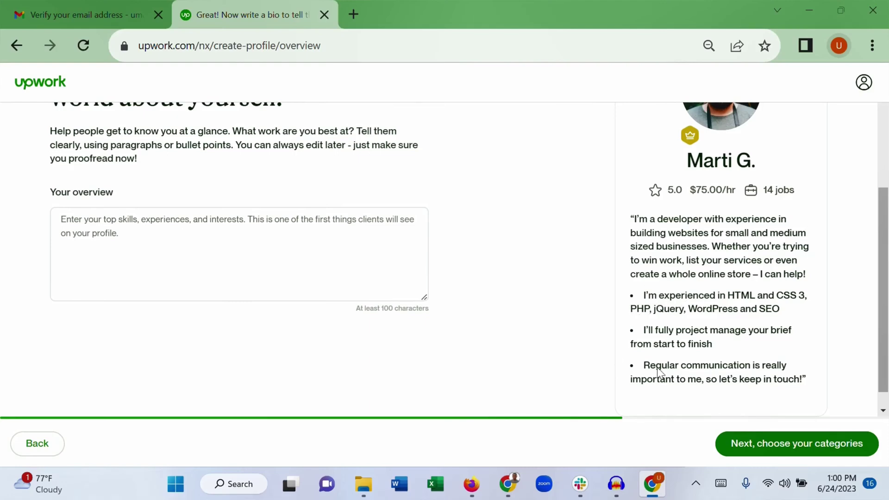
scroll(537, 265, up, 3)
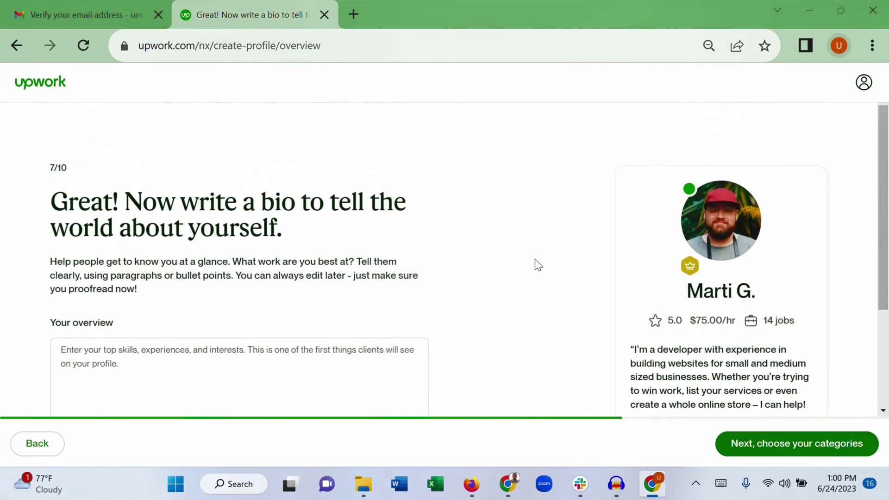
- Open a new Incognito window and load the Upwork homepage
click(871, 44)
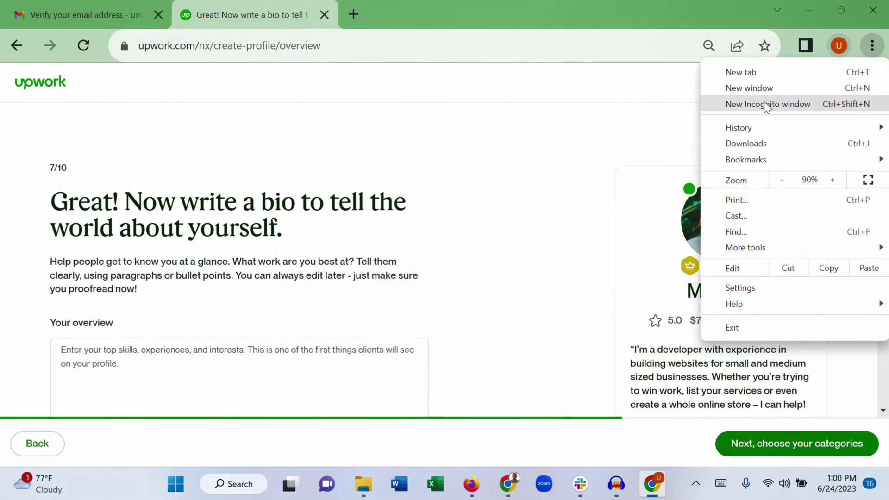
click(765, 103)
text(upwork)
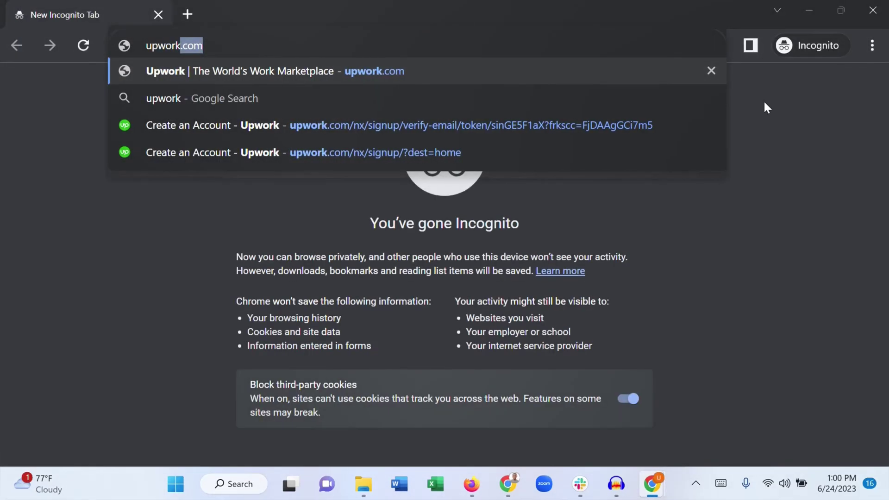
key(Return)
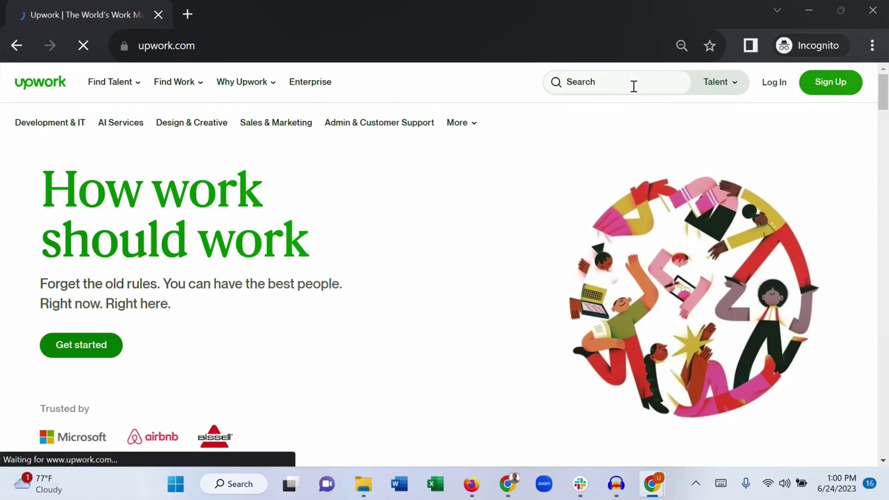
- Search Upwork for 'data entry' freelancers
click(604, 85)
text(data entry)
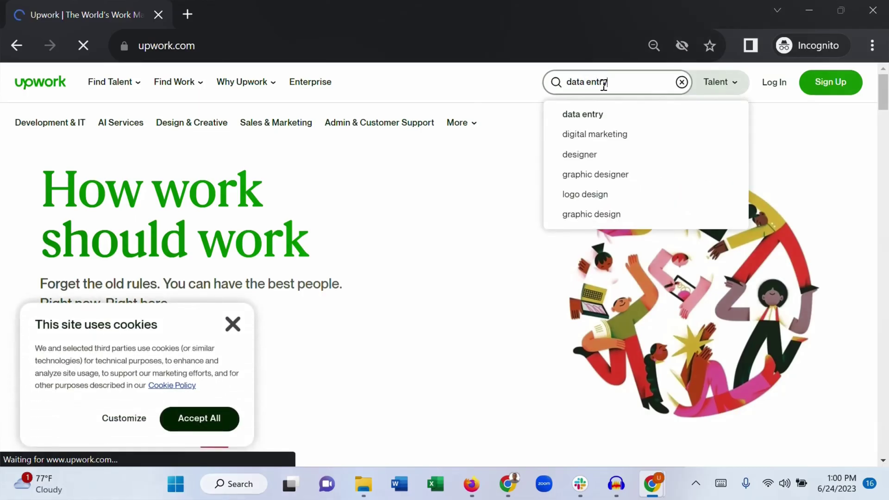
key(Return)
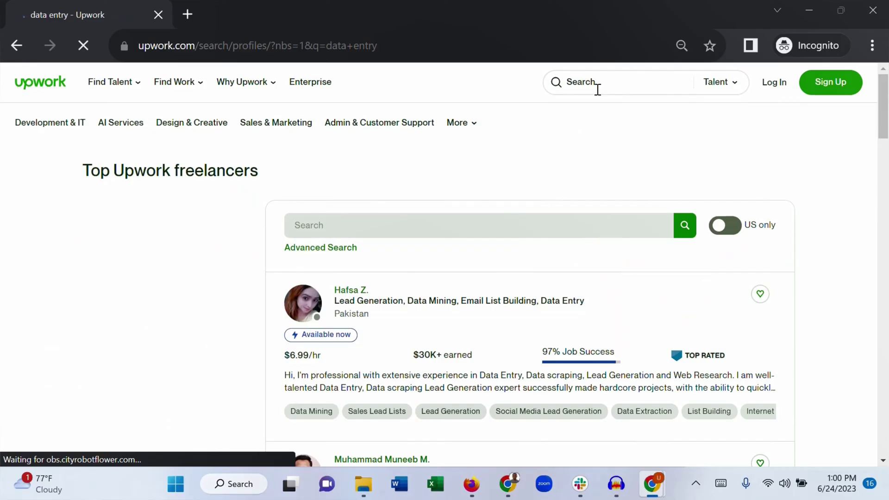
scroll(482, 231, down, 1)
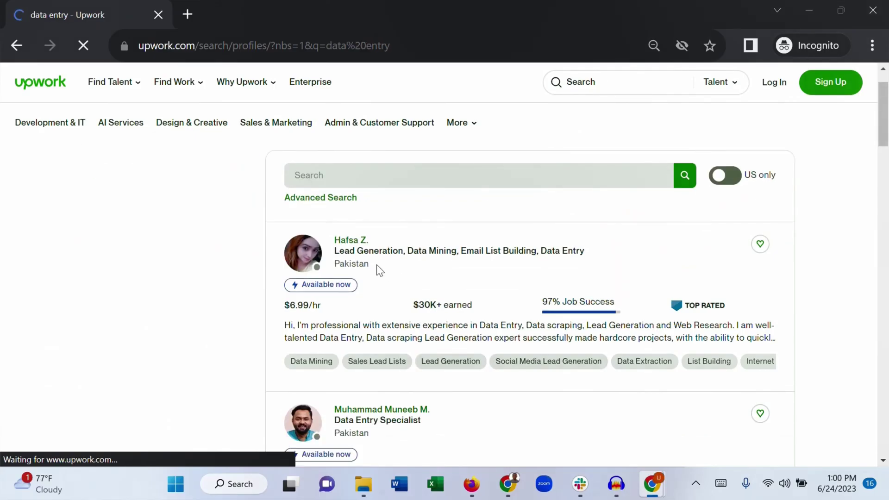
scroll(733, 290, down, 2)
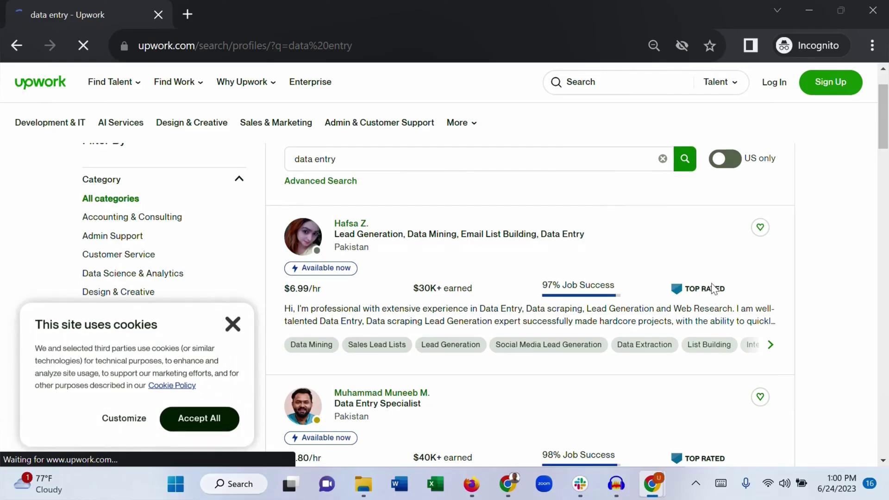
- Open the top data entry freelancer's full profile in its own window and read through it
right_click(344, 224)
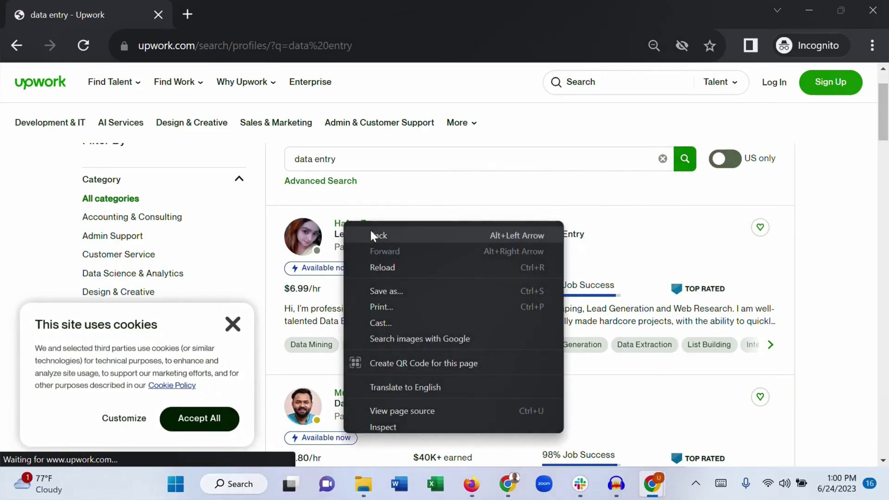
click(340, 230)
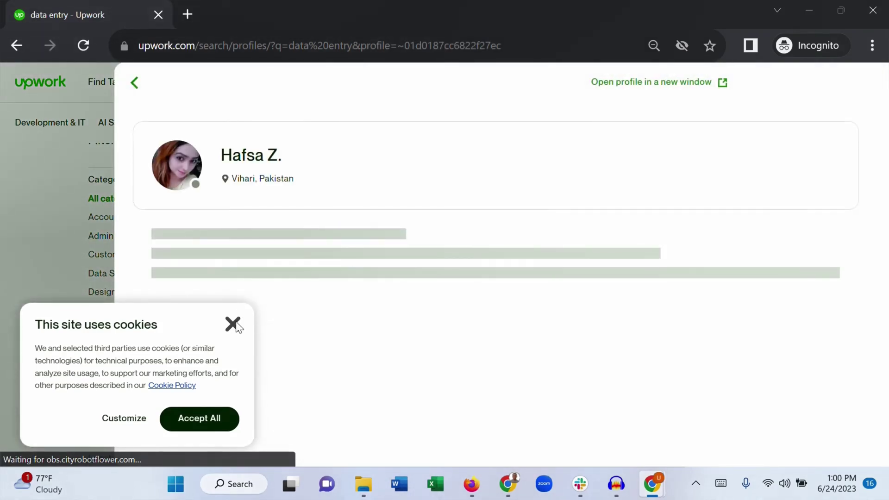
click(637, 85)
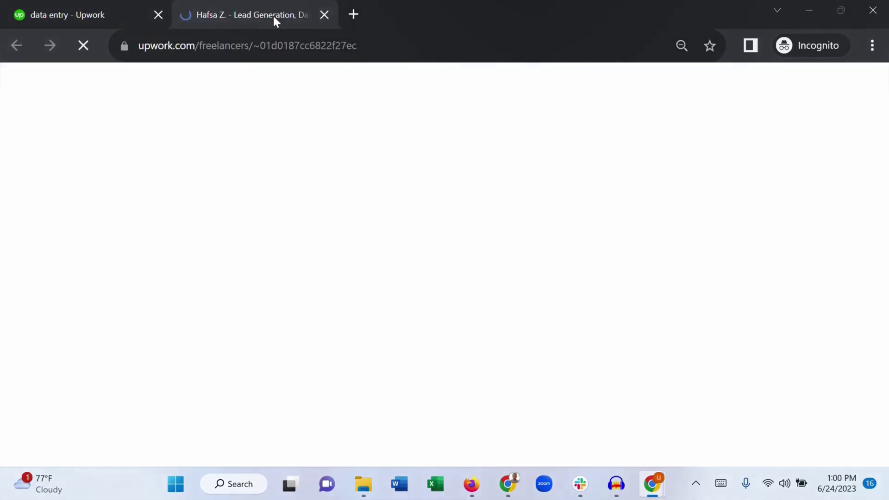
scroll(484, 230, down, 9)
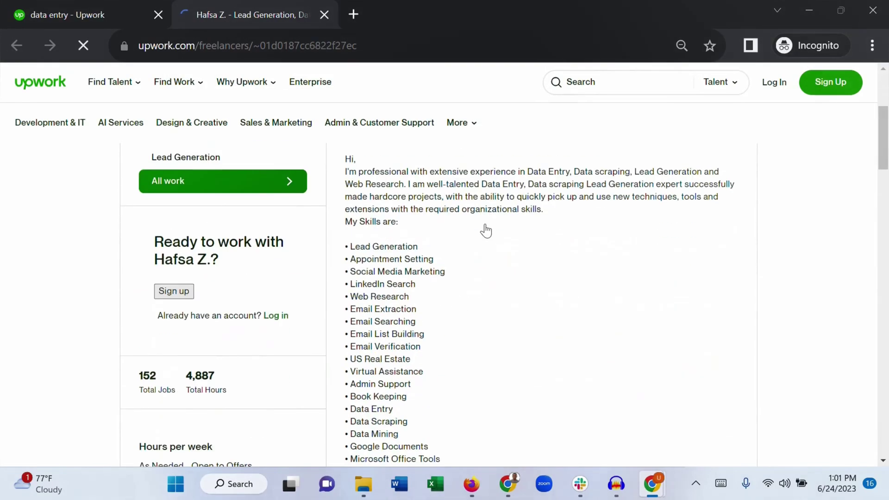
scroll(509, 255, up, 5)
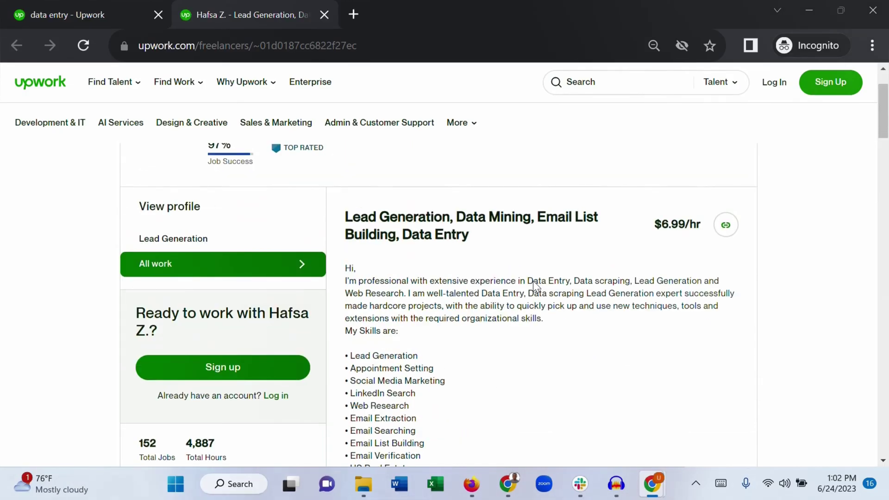
scroll(533, 280, down, 1)
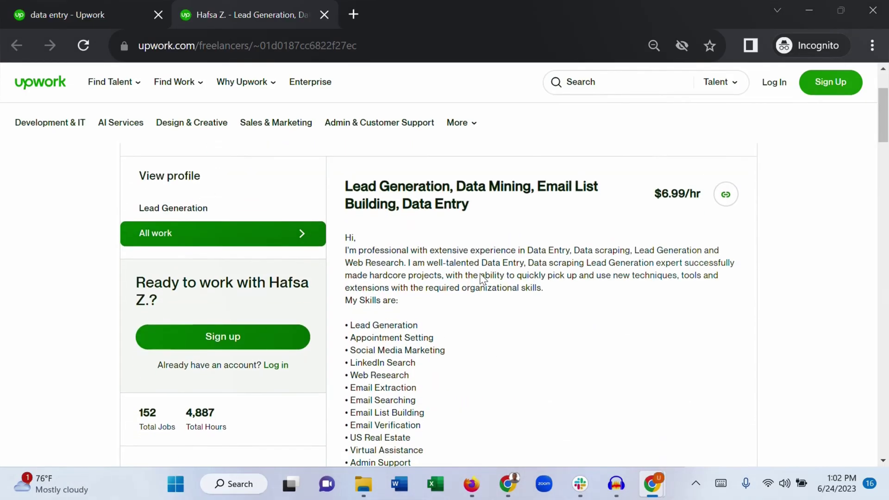
scroll(479, 275, down, 3)
scroll(477, 273, down, 3)
scroll(477, 272, up, 4)
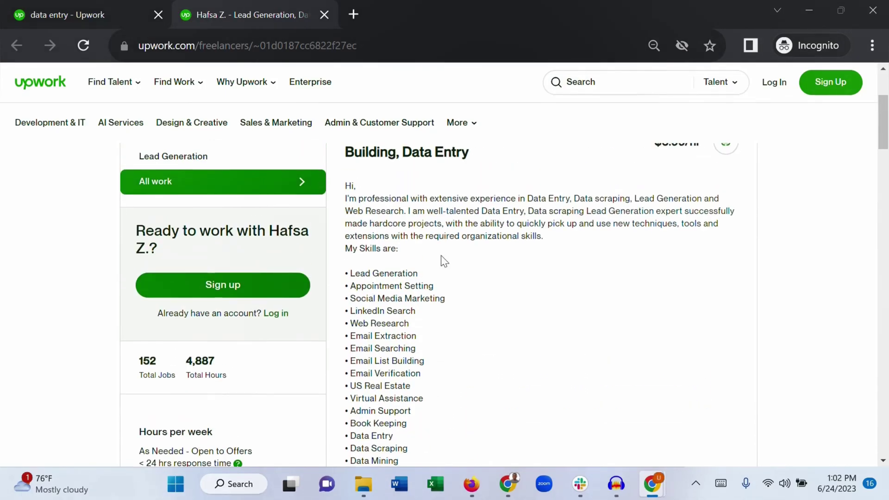
- Return to the bio-writing window and place the cursor in the overview box
click(81, 1)
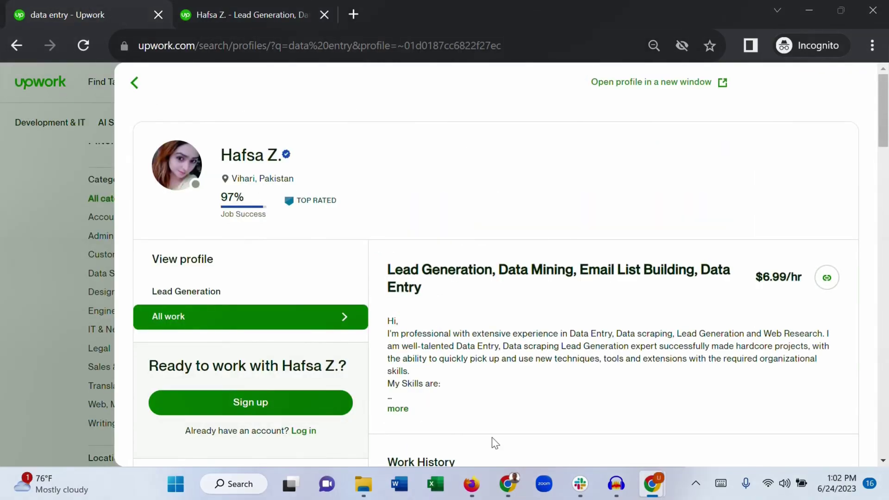
mouse_move(651, 485)
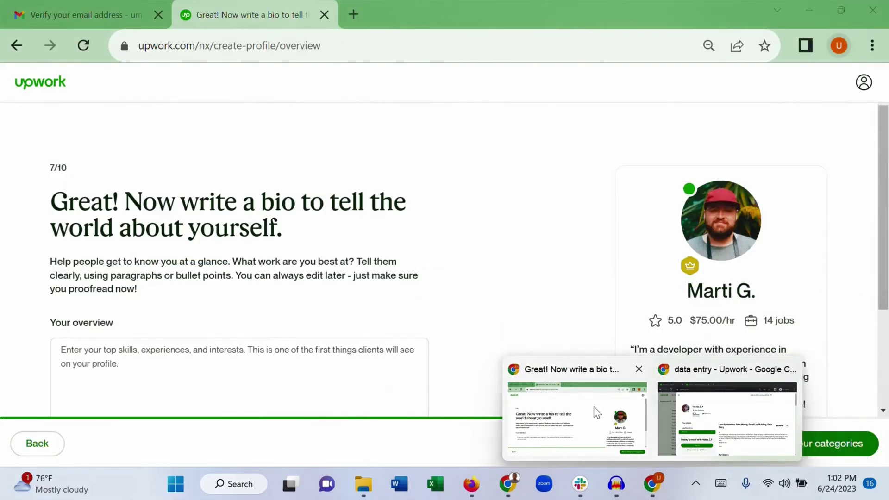
click(593, 406)
scroll(258, 318, down, 3)
click(208, 269)
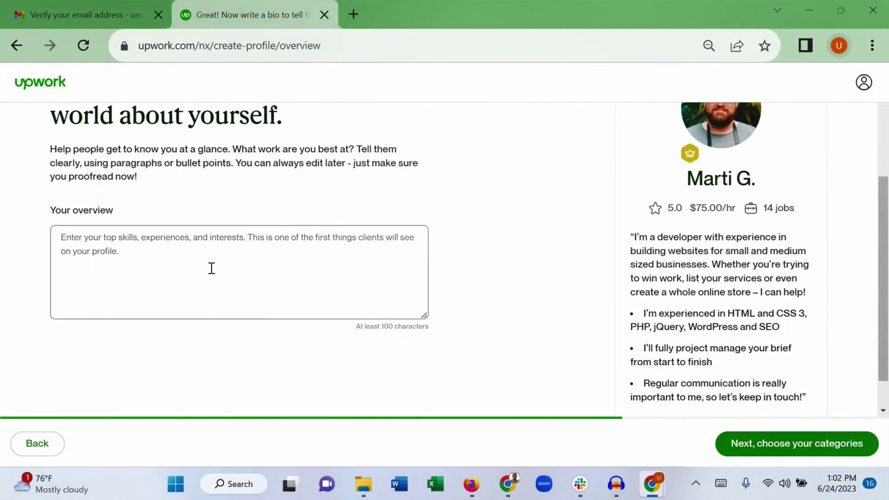
- Paste the drafted bio, add a blank line after the greeting, and append 'Microsoft PowerPoint' after Research
text(Hi, I'm professional with extensive experience in Data Entry, Data scraping, Lead Generation and Web Research. I am well-talented Data Entry, Data scraping Lead Generation expert successfully made hardcore projects, with the ability to quickly pick up and use new techniques, tools and extensions with the required organizational skills. My Skills are:)
click(81, 231)
key(Return)
click(134, 270)
text(, Microsoft PopwerPoint)
right_click(190, 270)
click(240, 95)
- Add 'PowerPoint Presentations', 'Data Scrapping' and 'Data Mining' bullets under 'My Skills are:'
scroll(388, 282, down, 1)
click(224, 294)
key(Return)
key(Return)
text(- PowerPoint Presentations)
key(Return)
text(- Data Scrapping - Data Mining)
right_click(109, 299)
click(126, 30)
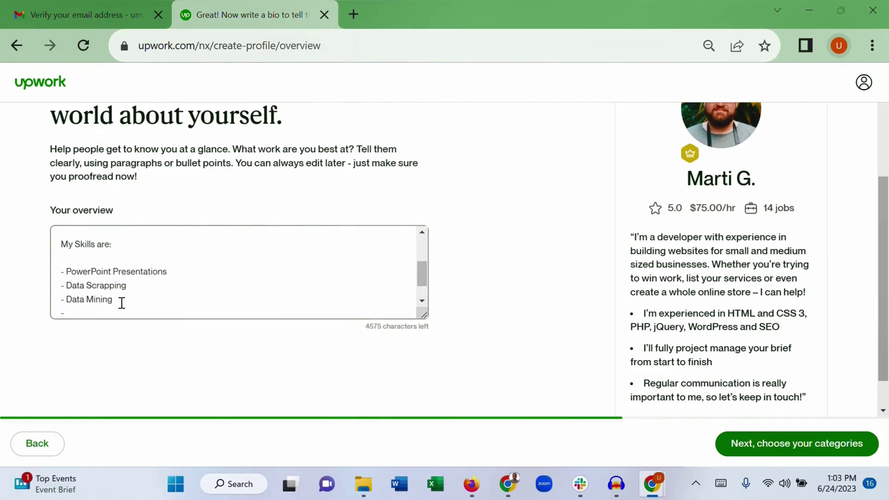
- Leave the overview as drafted and switch to the Gmail inbox window
scroll(185, 291, up, 5)
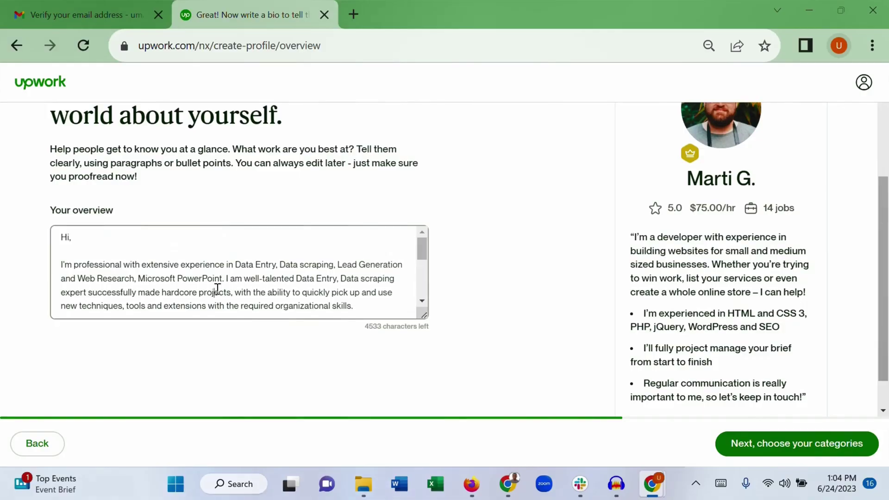
key(ctrl+a)
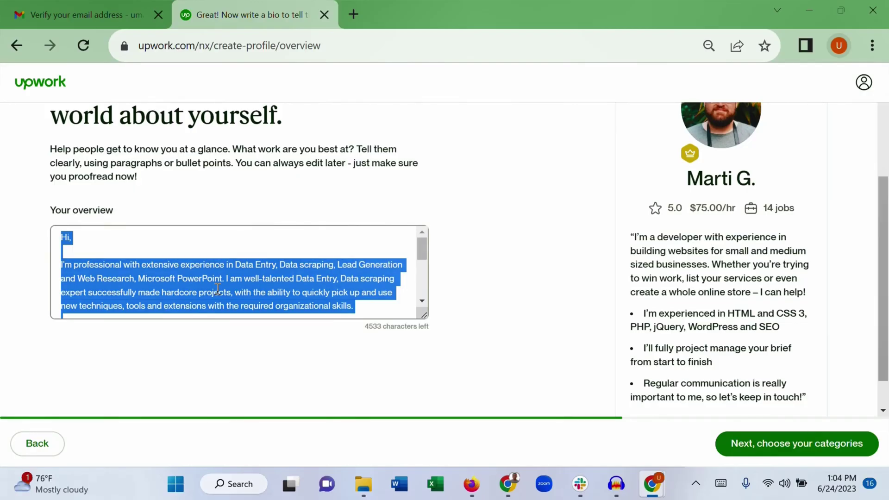
click(286, 293)
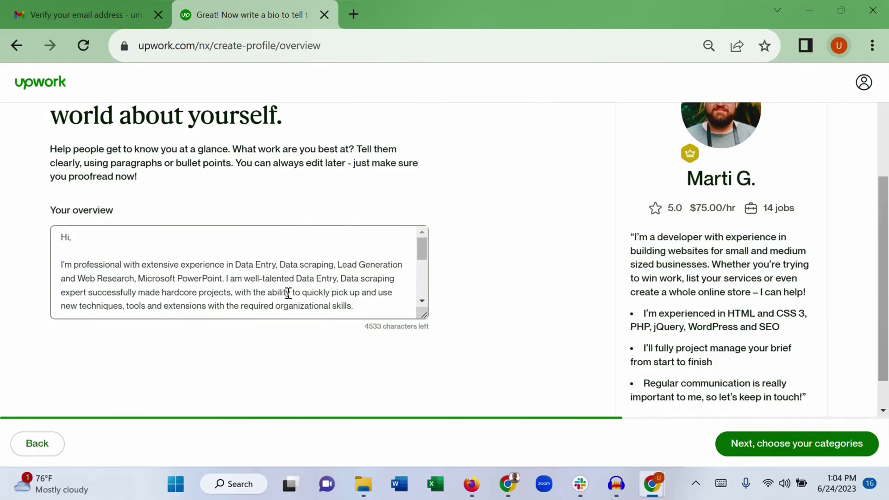
click(516, 481)
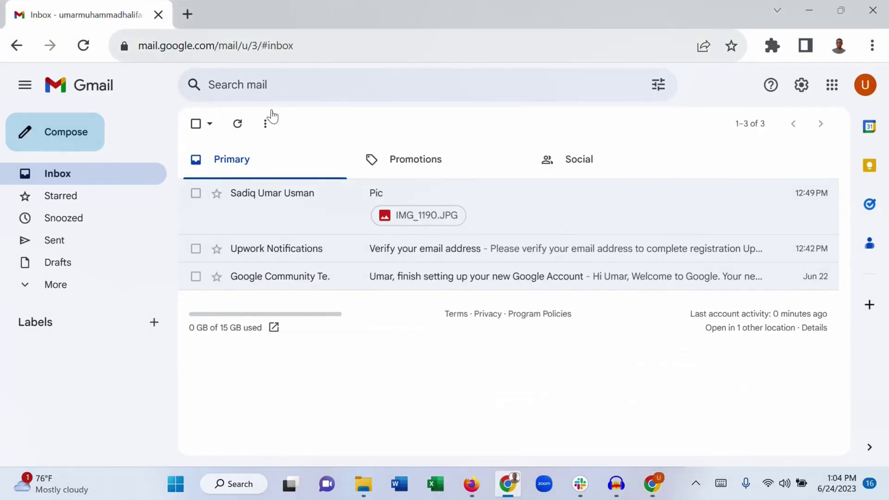
- In a new ChatGPT tab, send 'Make this introduction better:' followed by the pasted bio
click(189, 13)
text(cha)
key(Return)
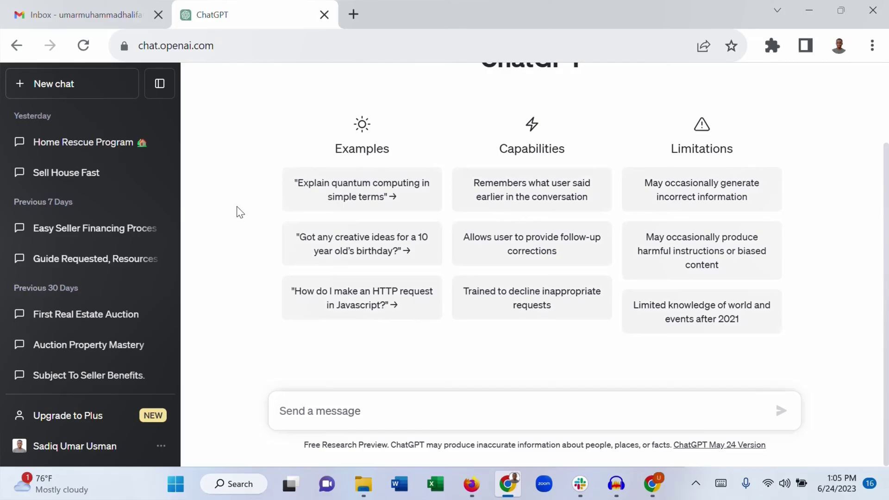
text(Make th)
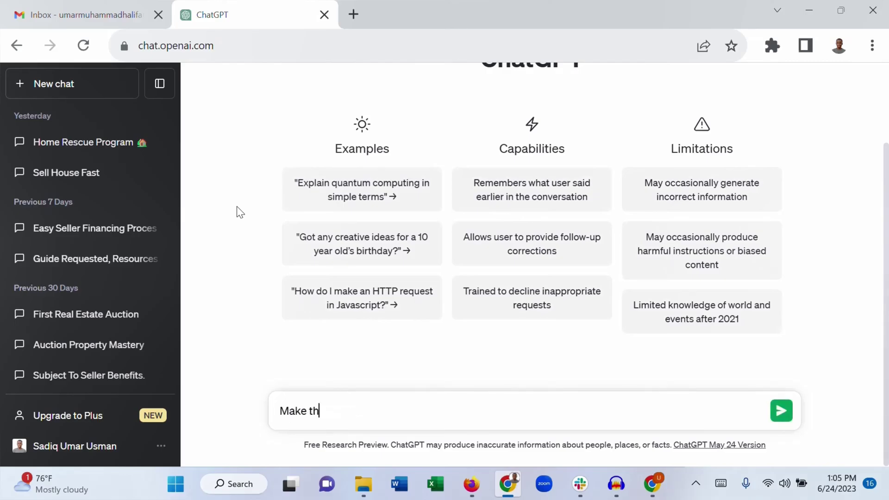
text(is introduction better:)
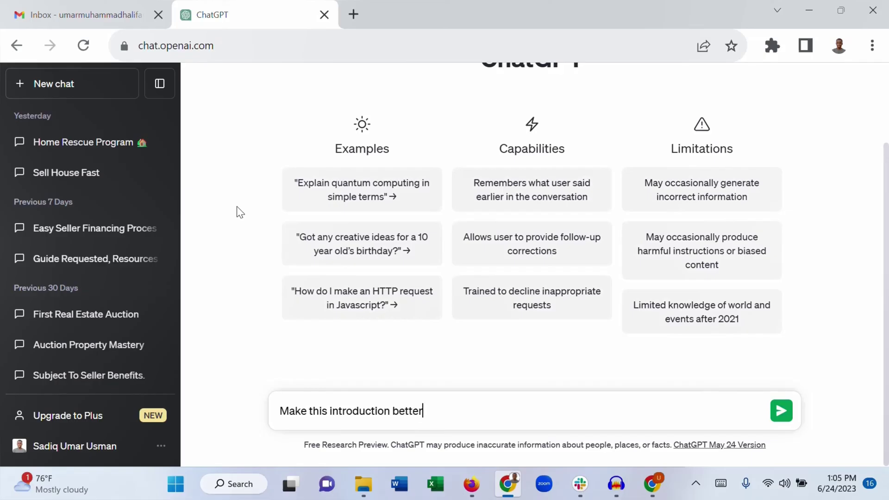
key(shift+Return)
key(ctrl+v)
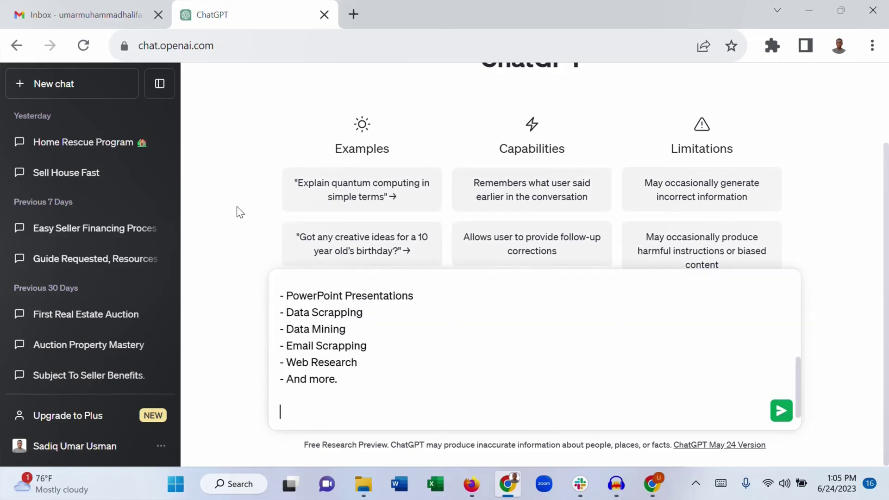
key(Return)
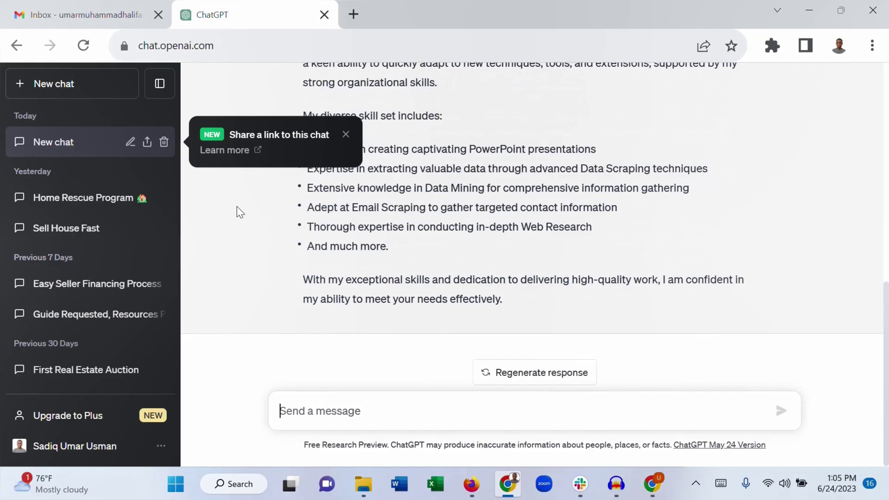
- Copy ChatGPT's improved reply and return to the Upwork profile window
click(346, 134)
scroll(398, 147, up, 2)
scroll(399, 147, up, 2)
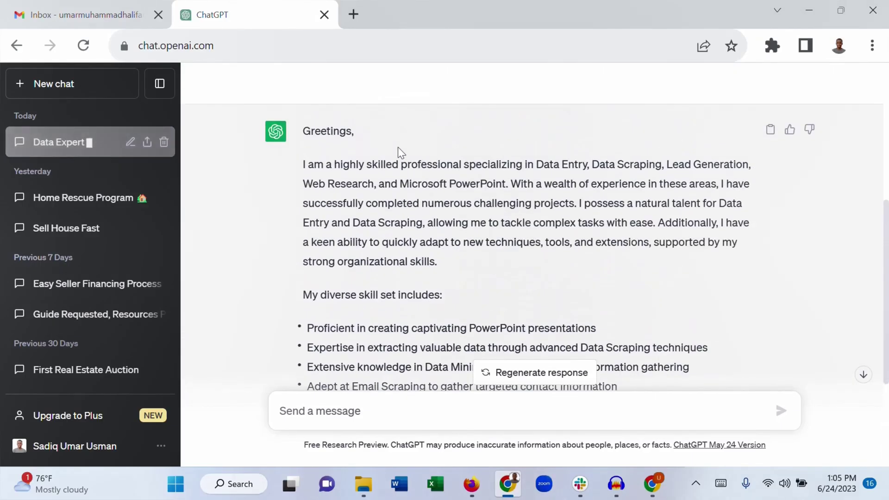
drag(302, 129, 508, 296)
right_click(454, 293)
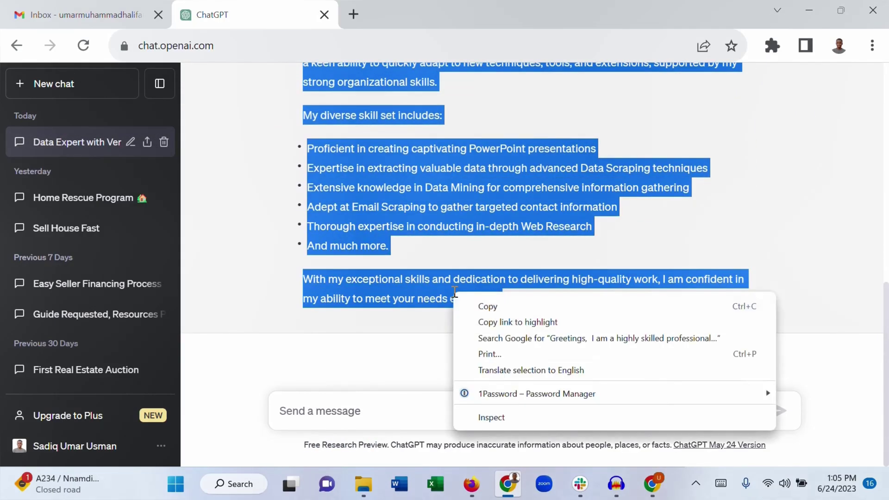
click(510, 307)
mouse_move(651, 491)
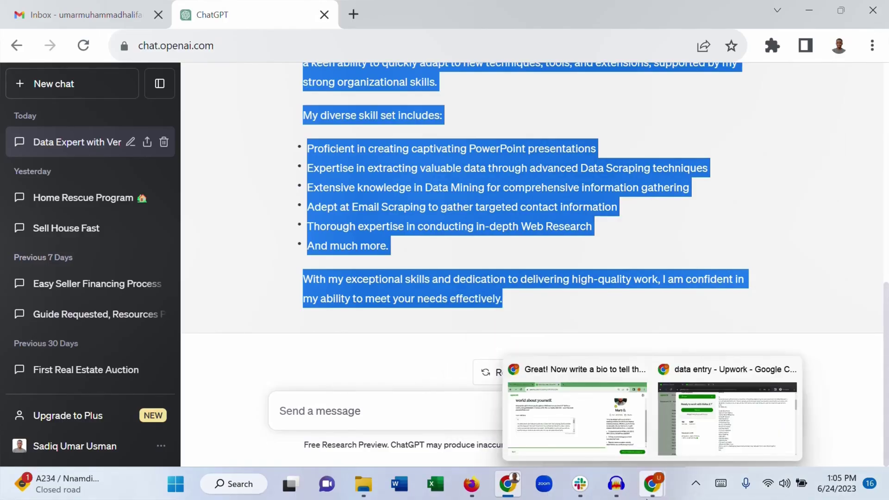
click(595, 432)
- Replace the overview text with the improved bio beginning 'Greetings,'
key(ctrl+a)
key(ctrl+v)
scroll(229, 287, up, 5)
scroll(351, 287, down, 3)
scroll(282, 286, down, 5)
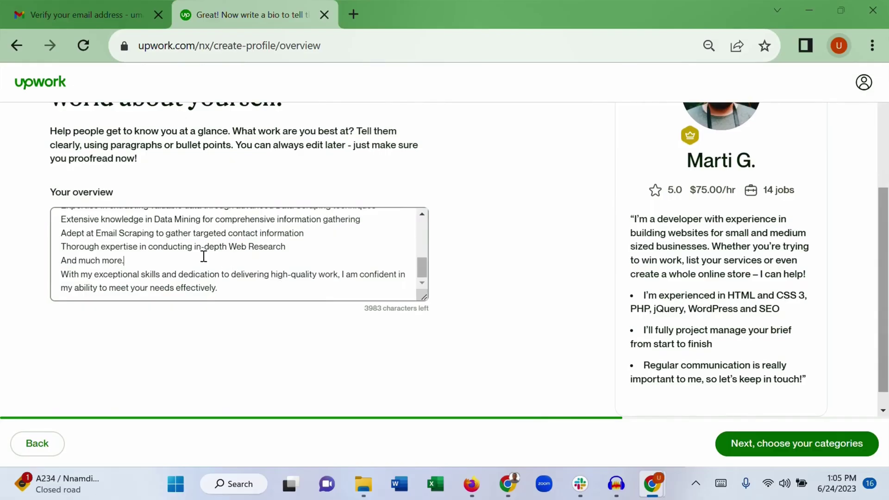
- Insert a blank line after 'And much more.' before the closing paragraph
click(165, 262)
key(Return)
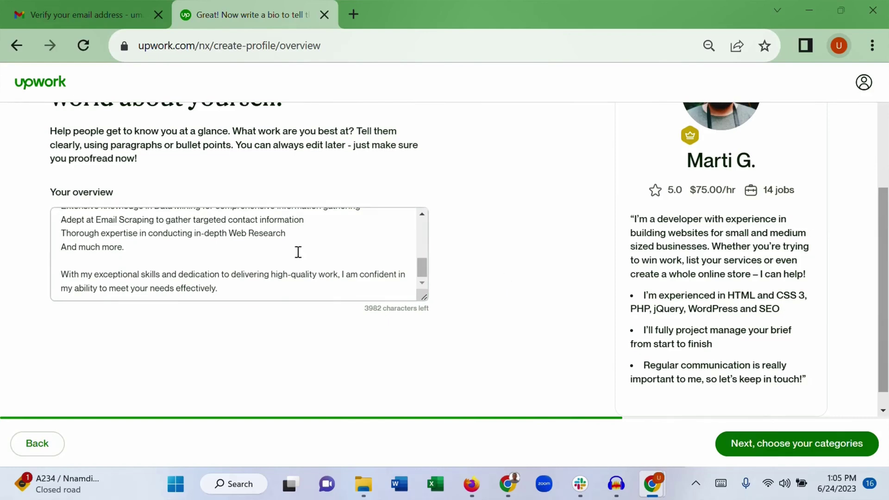
scroll(299, 253, up, 10)
scroll(556, 299, up, 3)
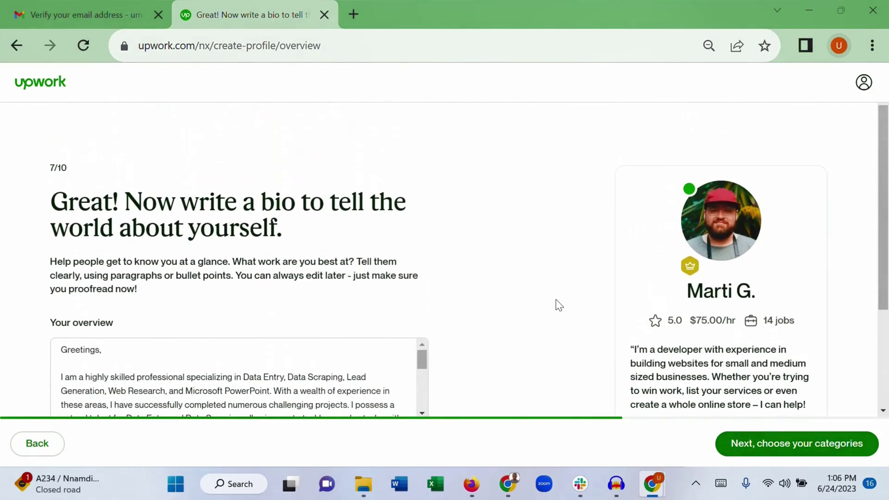
scroll(556, 299, down, 3)
- Select Data Entry & Transcription Services as the offered service and continue to the rate step
click(783, 454)
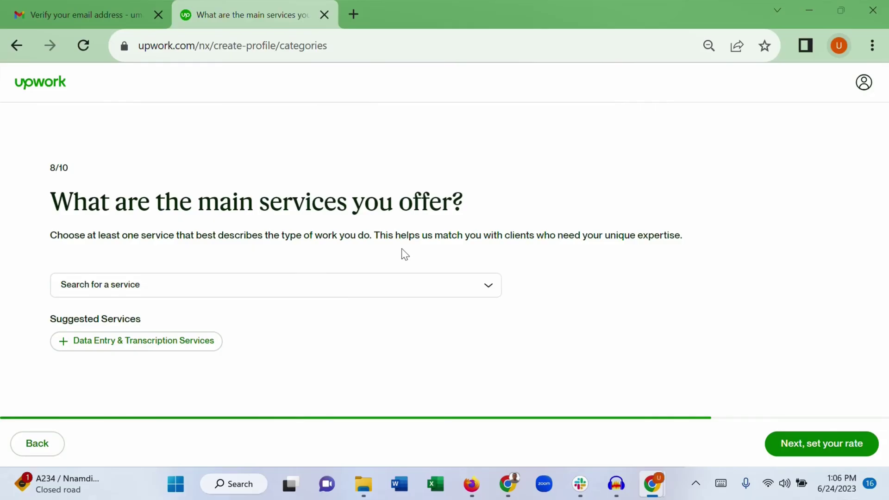
click(465, 289)
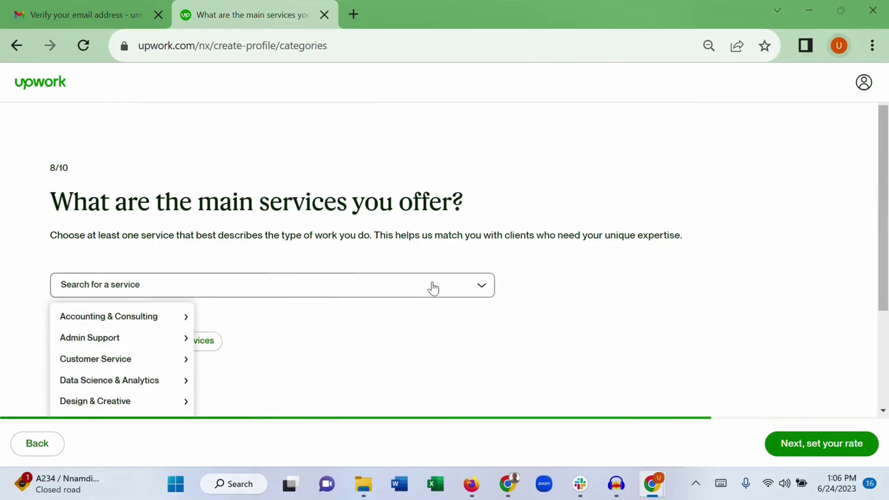
mouse_move(152, 319)
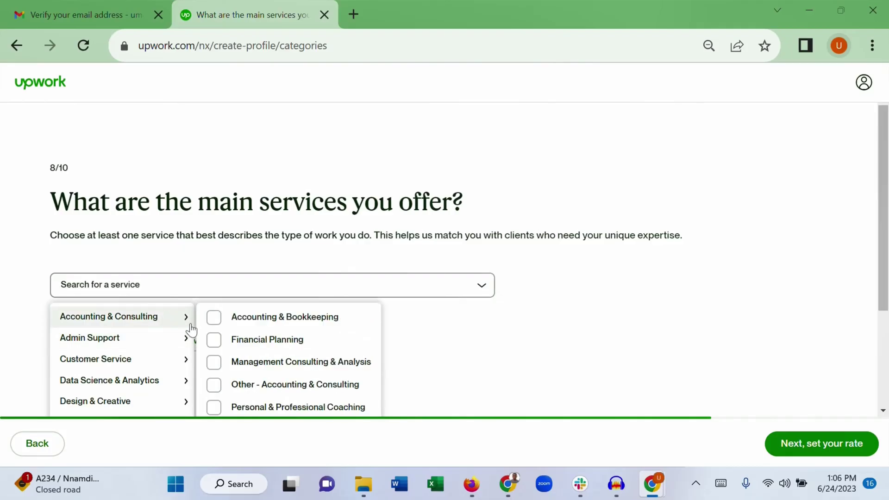
scroll(137, 350, down, 2)
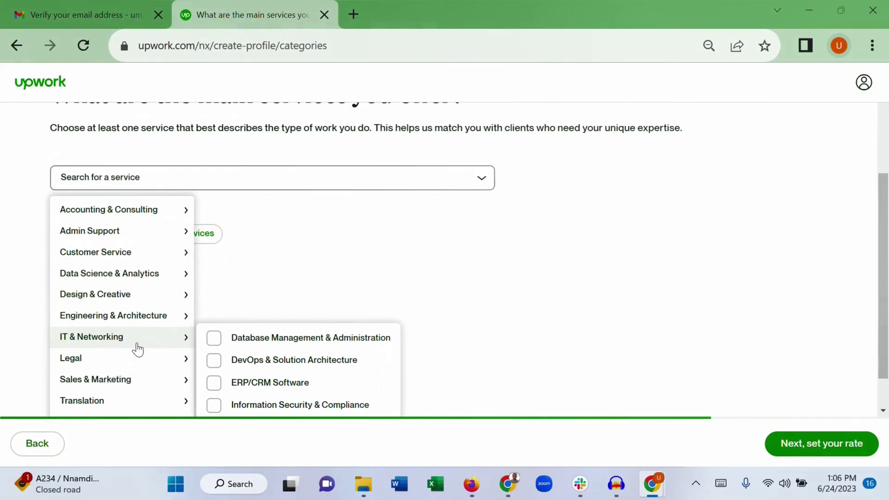
click(355, 245)
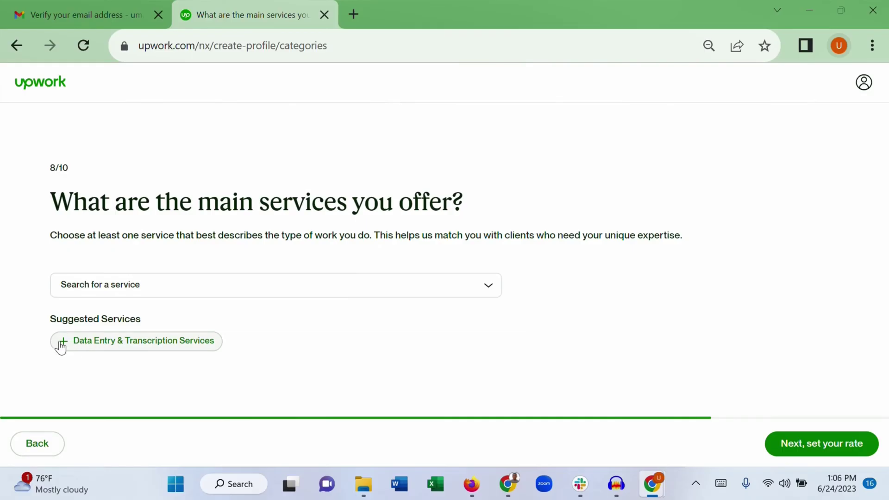
click(167, 346)
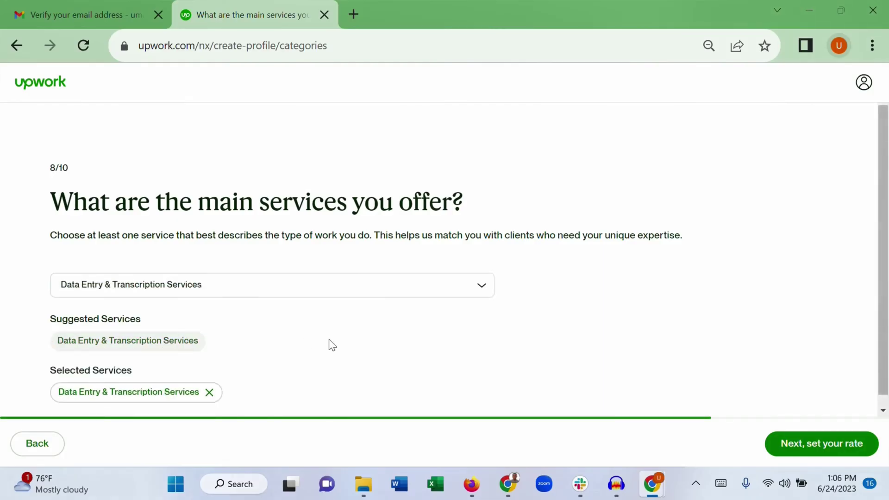
scroll(463, 345, down, 1)
click(817, 446)
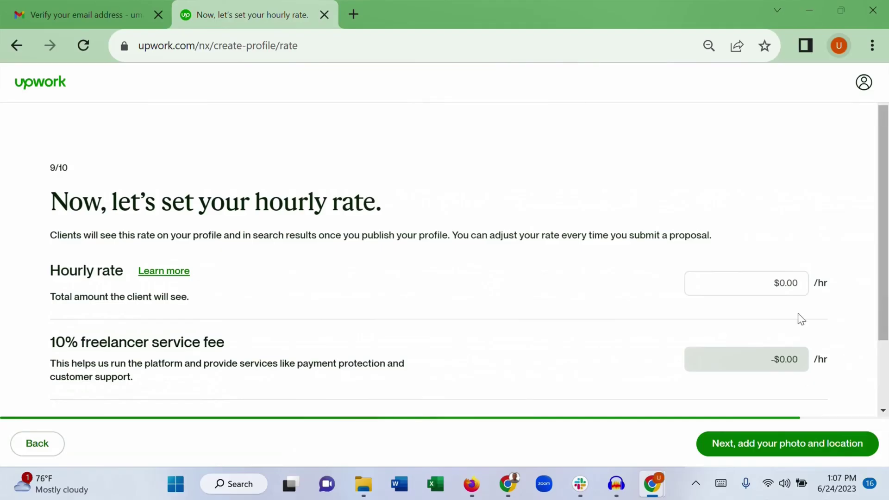
- Enter a $10.00 hourly rate ($9.00 after fees) and continue to the photo and location step
click(770, 289)
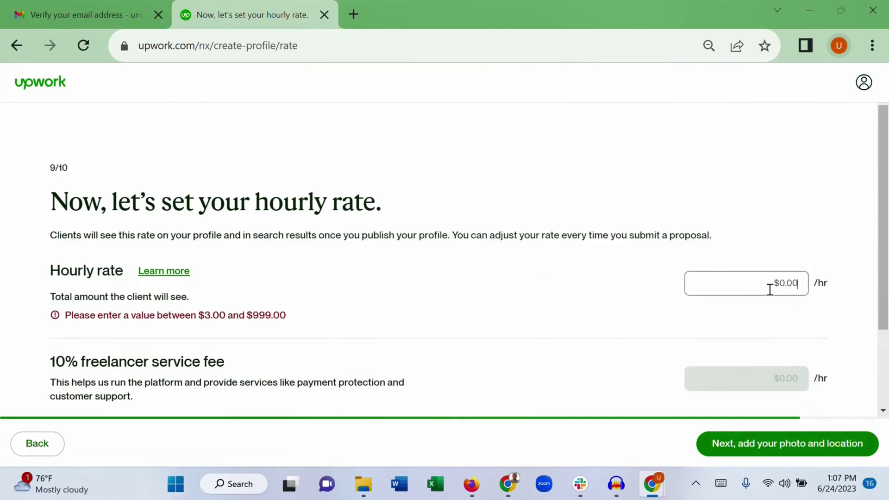
text(10)
click(768, 246)
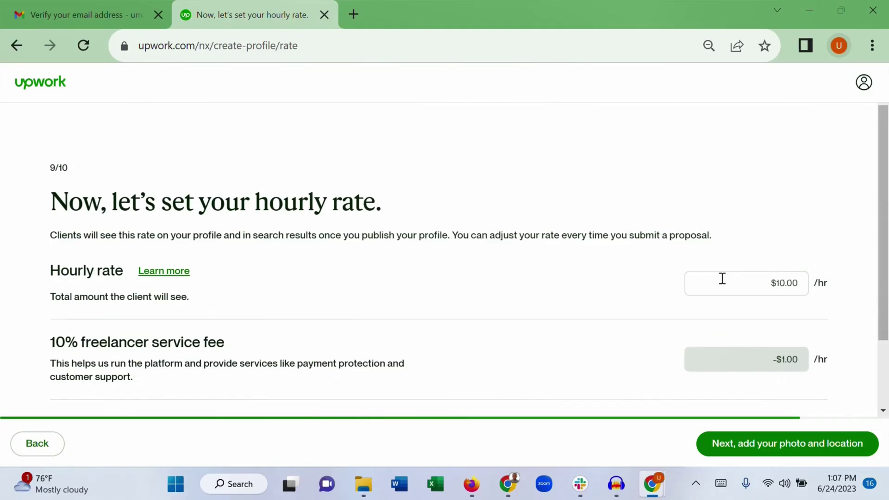
scroll(769, 290, down, 2)
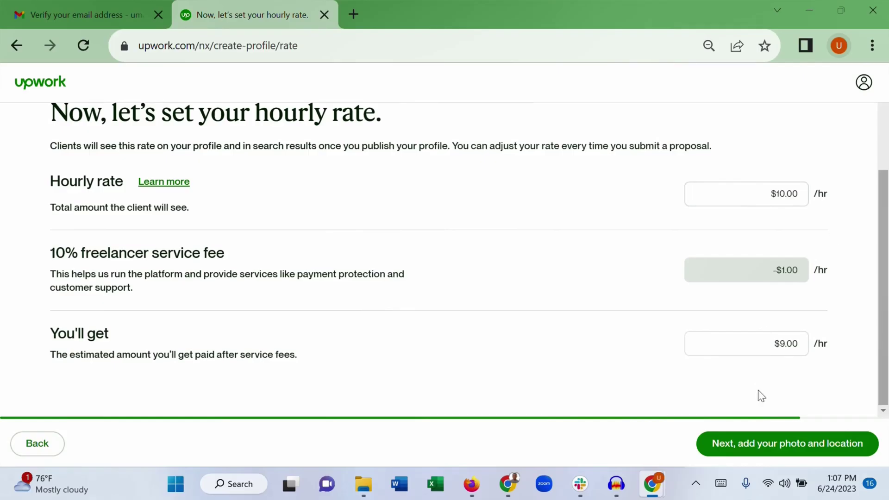
click(766, 452)
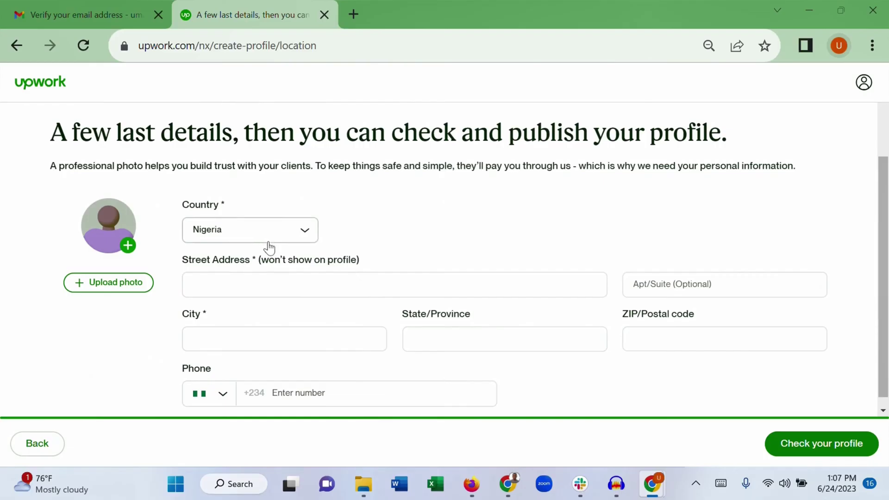
- Fill in the street address, pick the city from suggestions, and enter the postal code
click(277, 285)
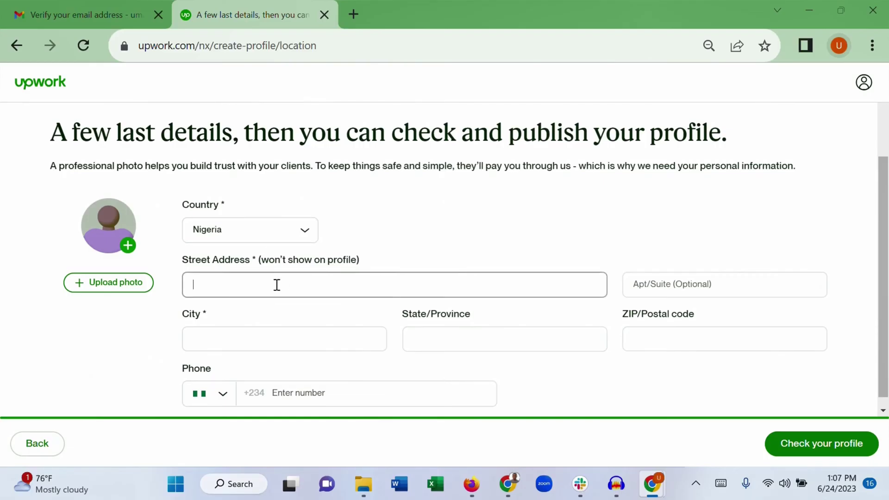
scroll(277, 285, down, 1)
click(324, 334)
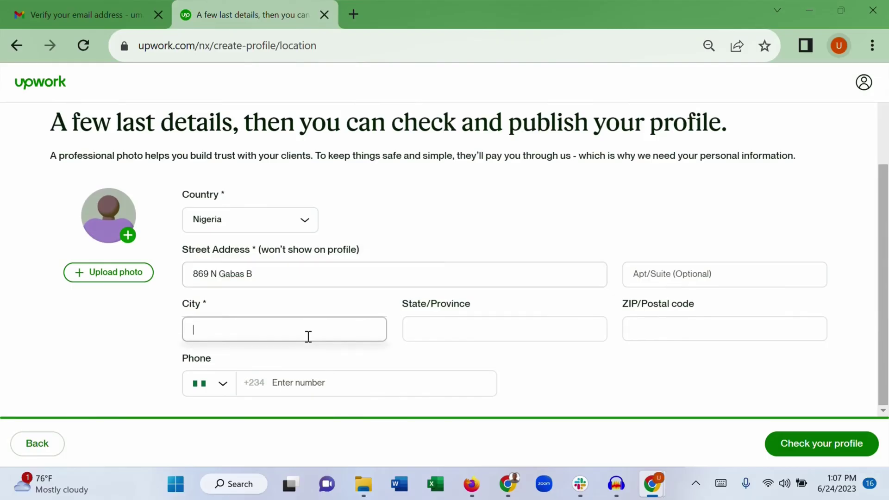
text(Kano)
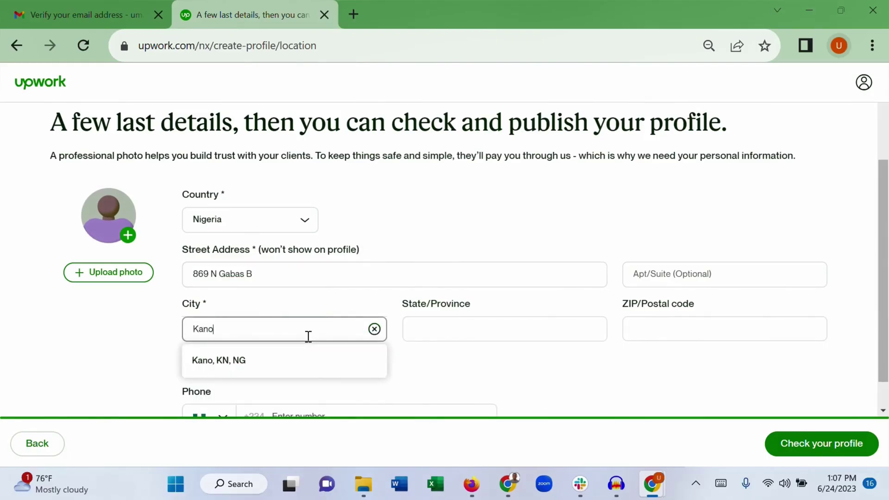
click(272, 365)
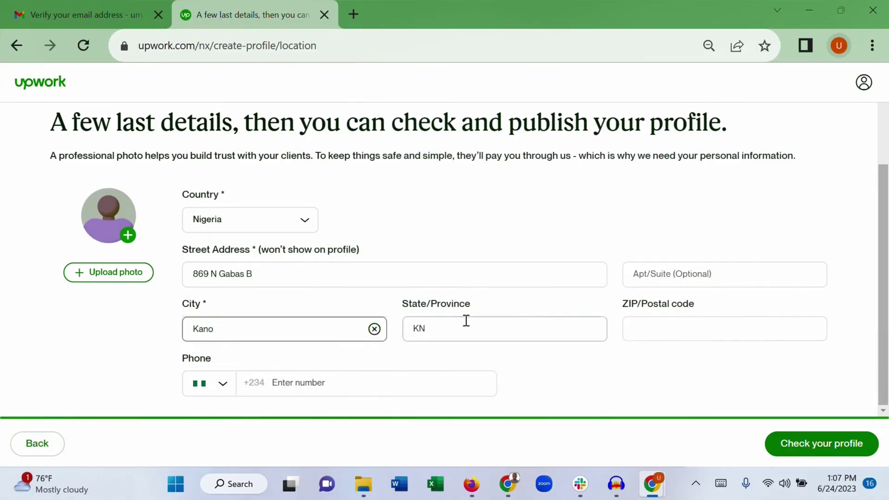
click(628, 332)
text(700225)
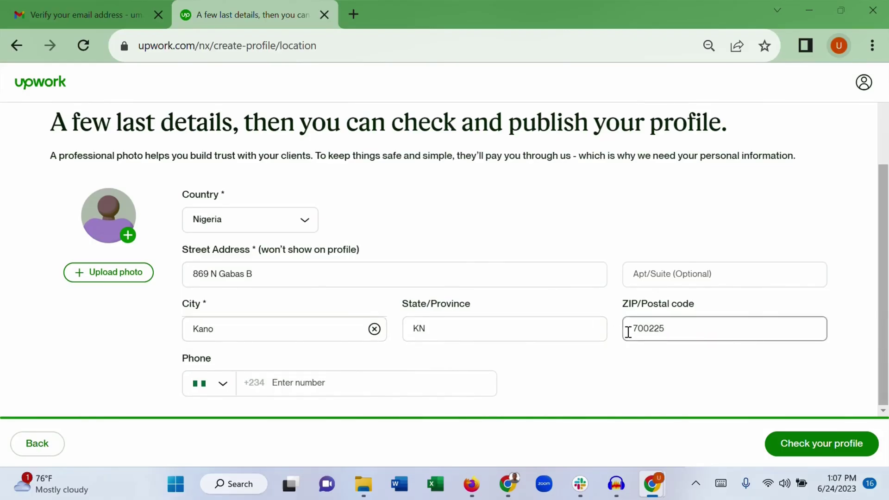
- Enter the phone number and open the profile photo uploader
click(437, 383)
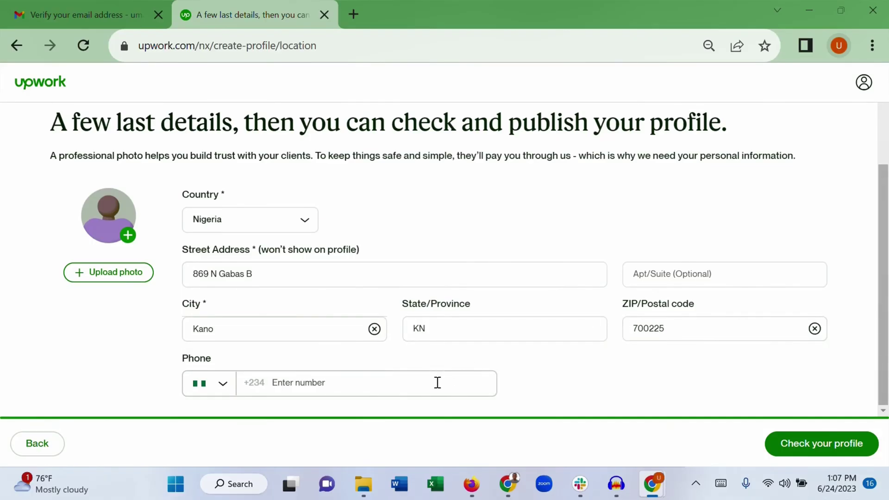
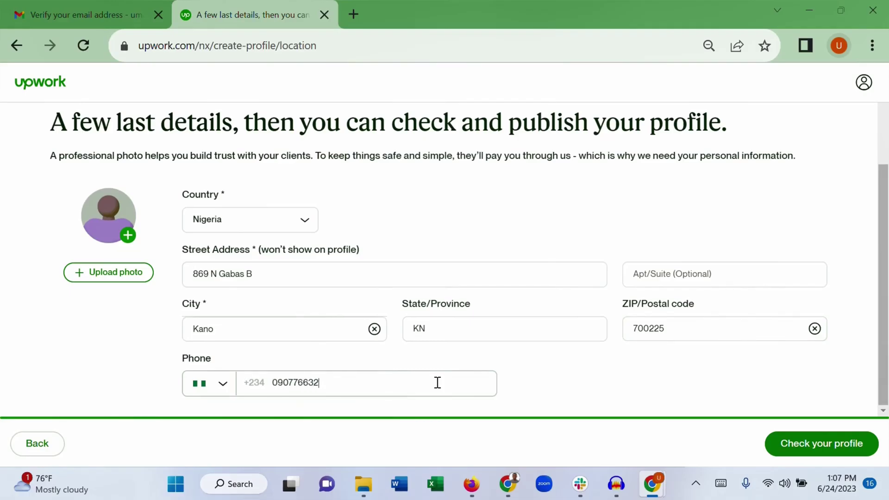
click(533, 369)
drag(532, 368, 22, 222)
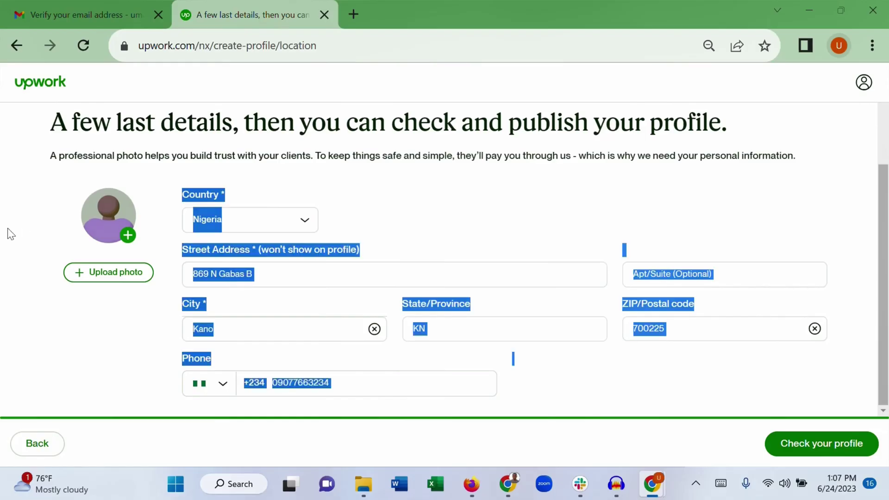
click(54, 250)
click(108, 276)
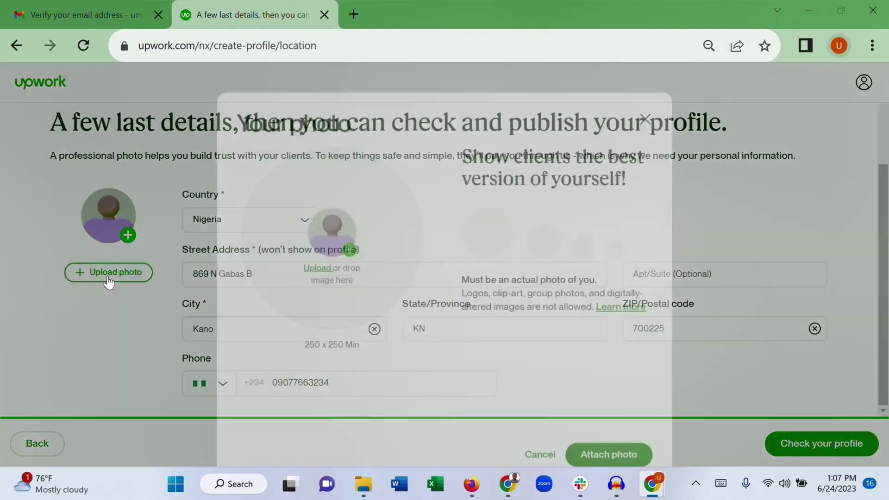
- Load IMG_1190 from the Downloads folder into the photo uploader
click(345, 228)
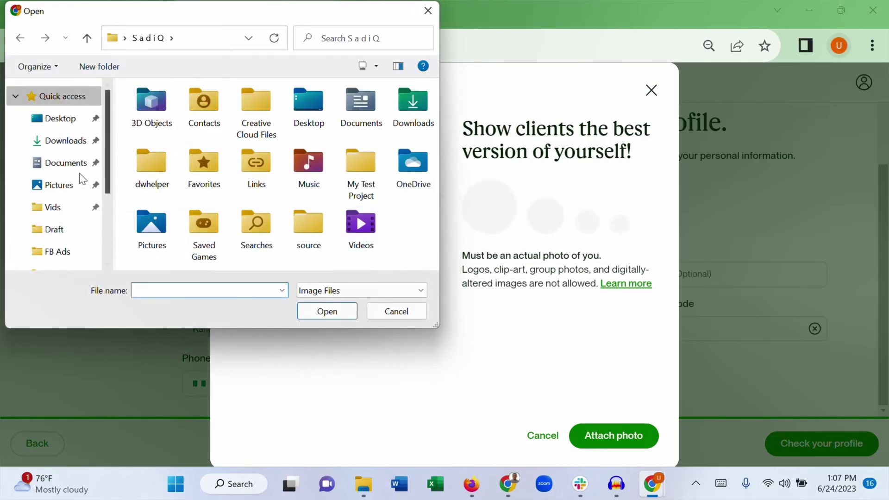
click(64, 141)
click(160, 145)
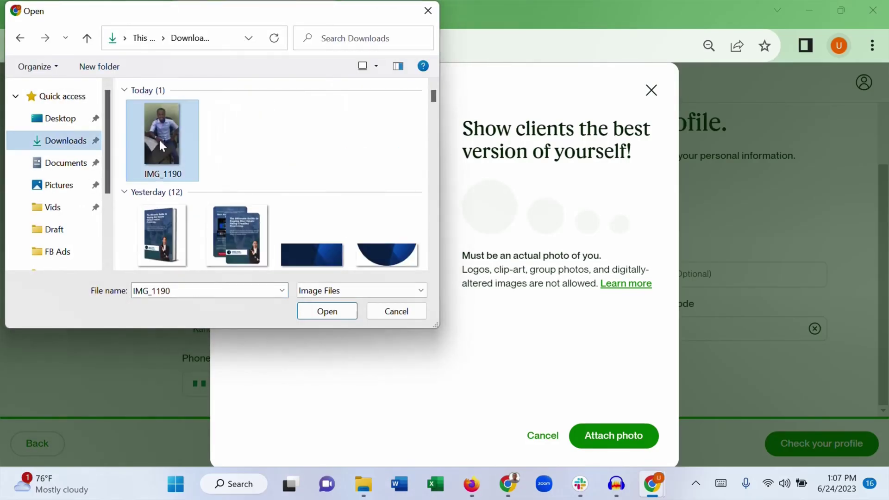
click(327, 311)
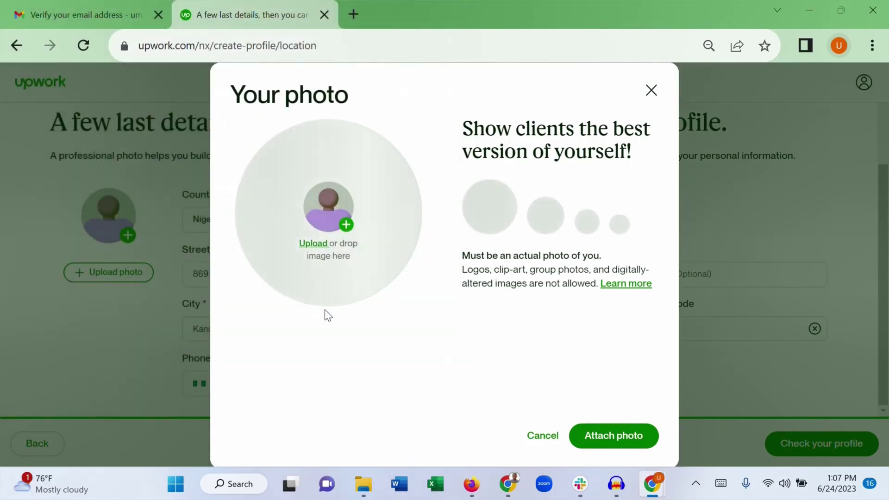
- Zoom and centre the face in the crop circle, then attach the photo
drag(324, 309, 321, 290)
drag(328, 205, 311, 273)
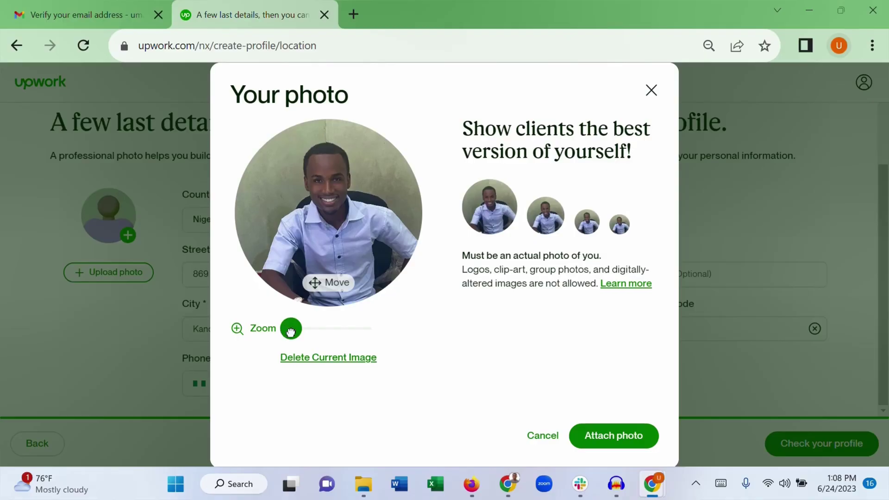
drag(289, 332, 295, 329)
drag(329, 251, 324, 269)
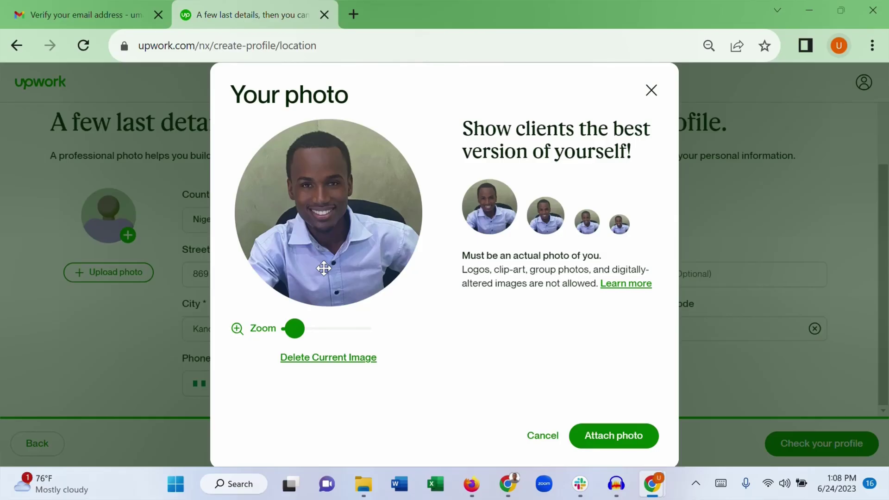
click(606, 436)
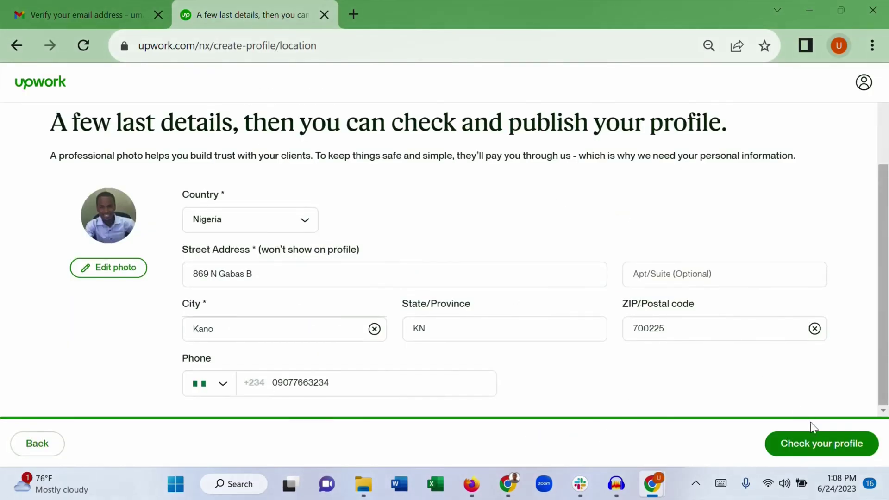
- Open the profile preview and check the Data Entry title and $10.00 hourly rate
click(813, 446)
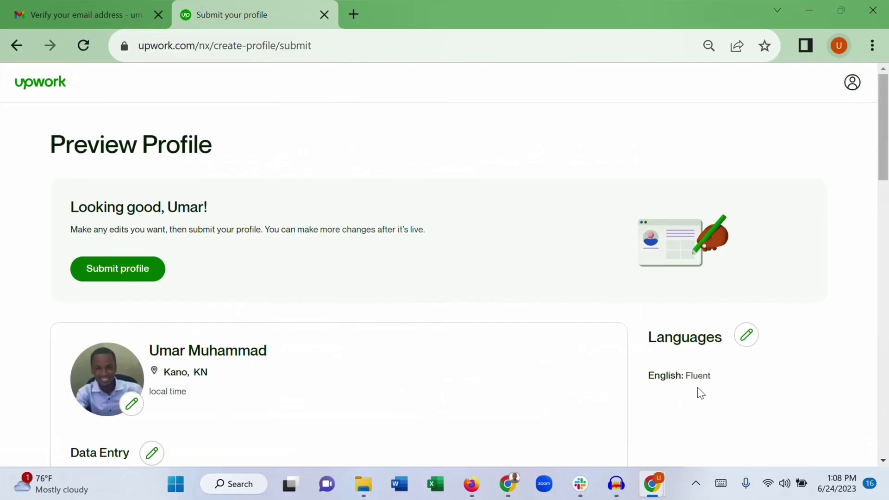
scroll(521, 296, down, 4)
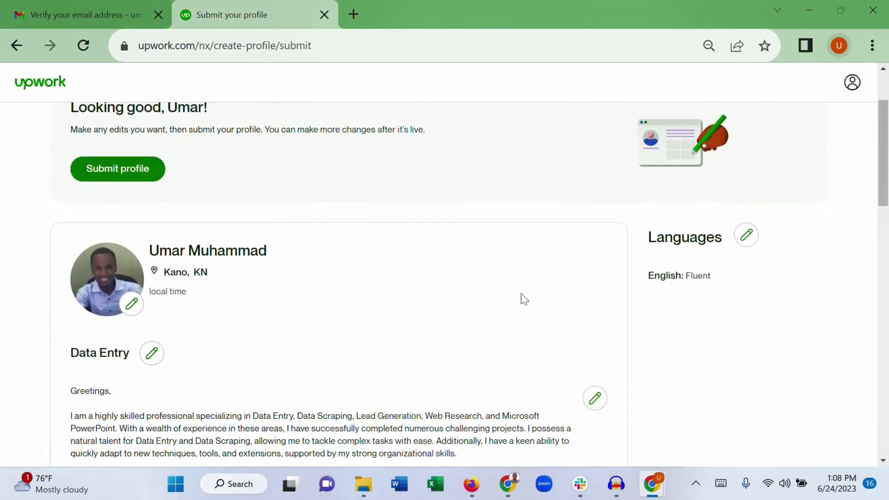
scroll(329, 288, down, 15)
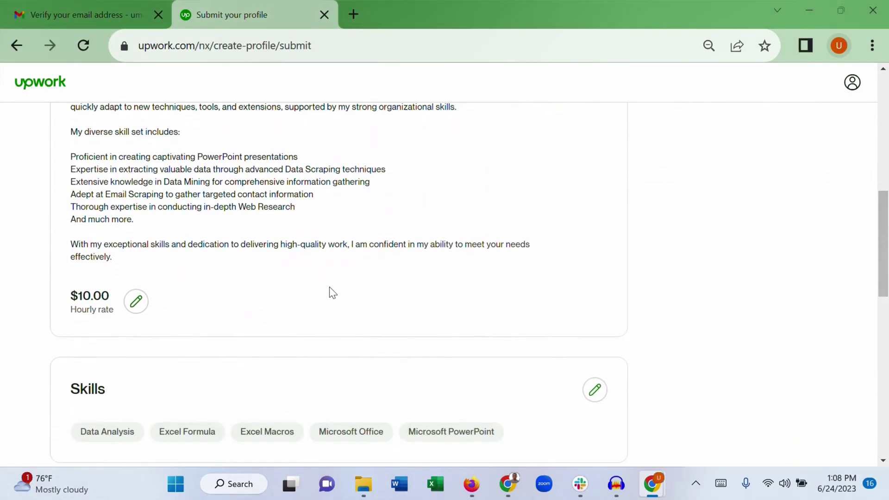
scroll(330, 288, down, 2)
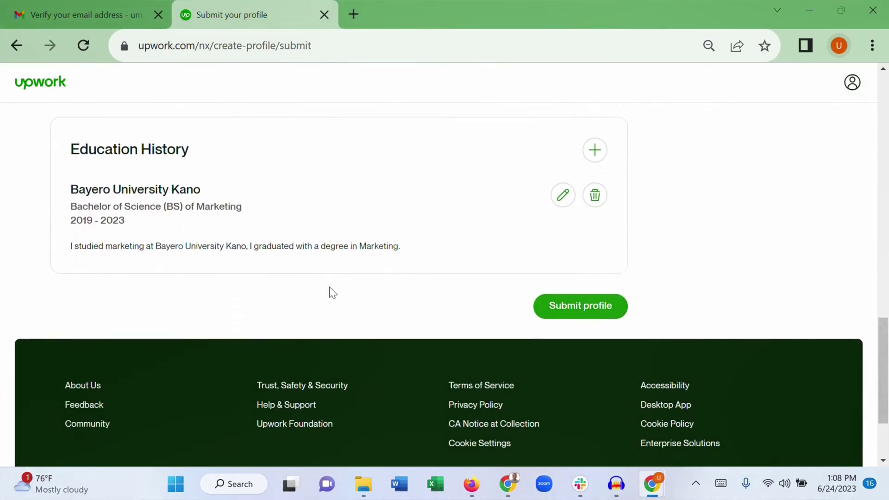
scroll(330, 288, up, 15)
scroll(330, 292, up, 2)
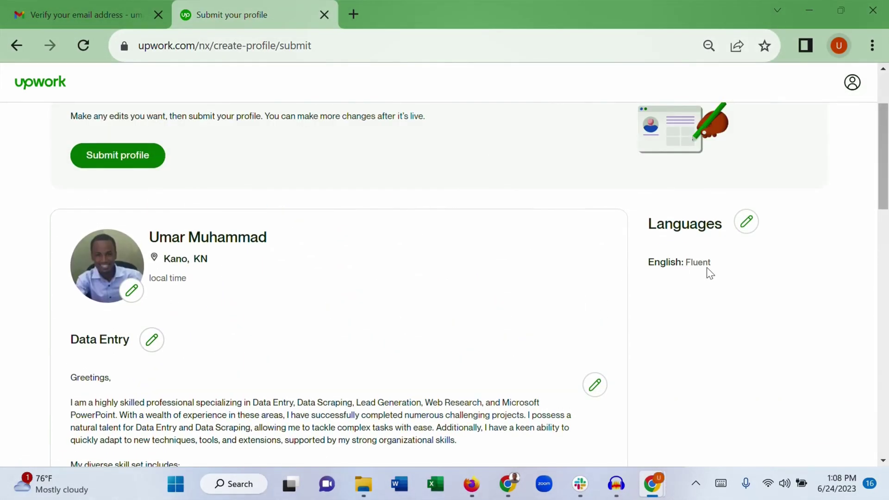
scroll(703, 250, up, 1)
scroll(349, 369, down, 6)
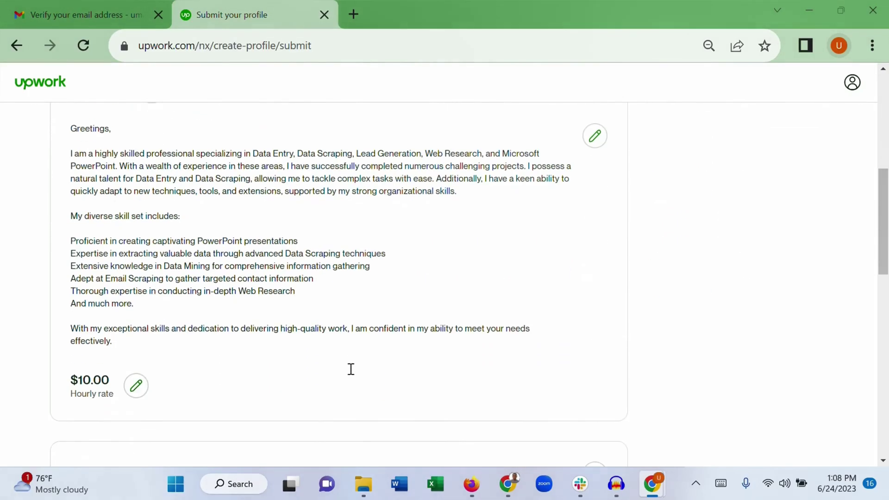
scroll(261, 276, up, 1)
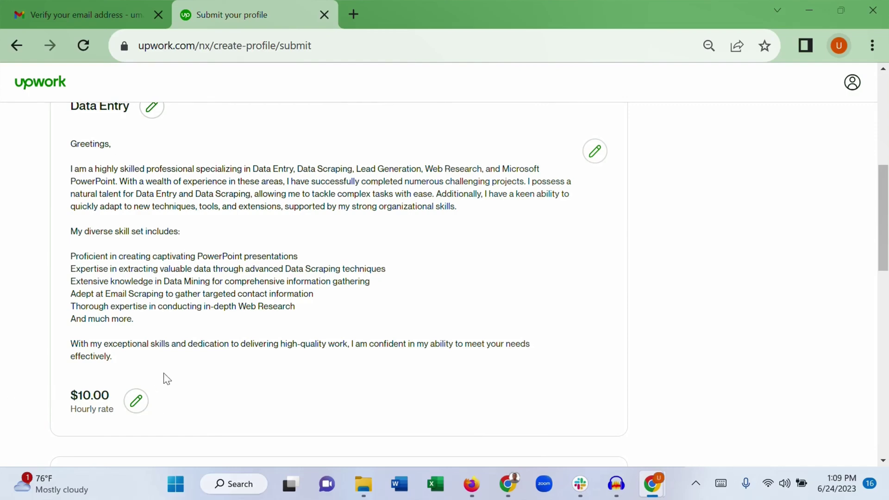
- Review the skills and education sections, then submit the profile
scroll(164, 376, down, 5)
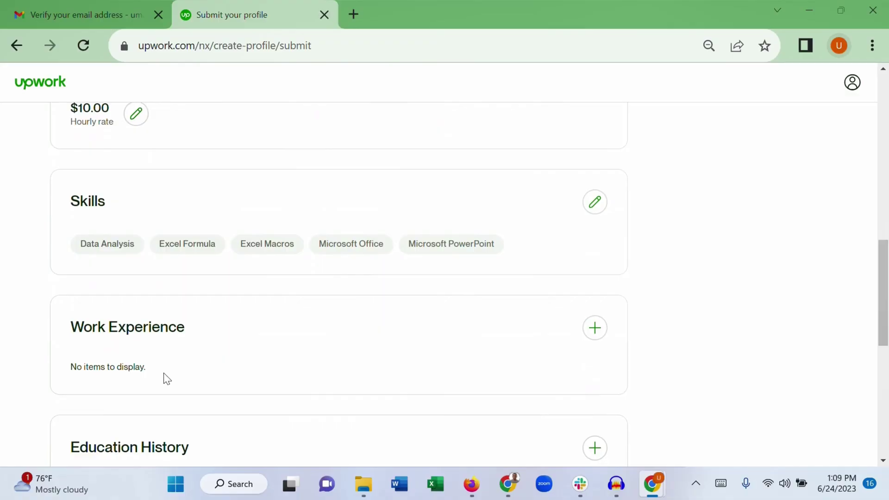
scroll(163, 373, down, 1)
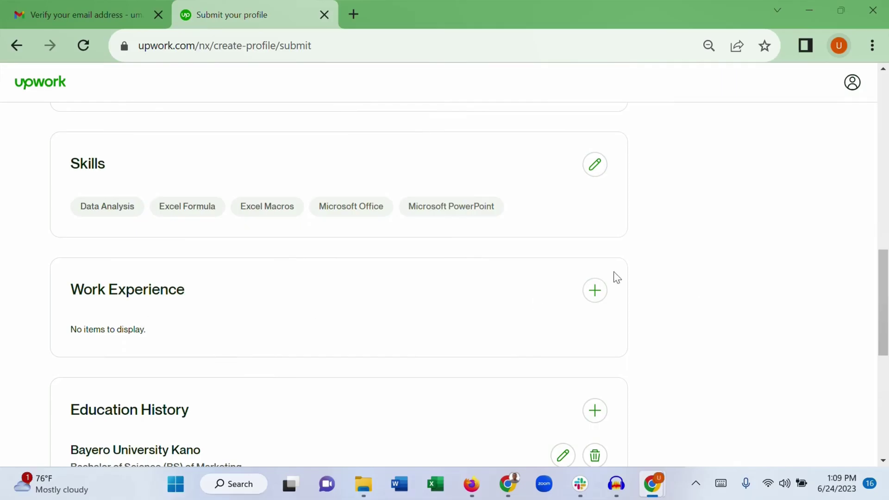
scroll(410, 306, down, 5)
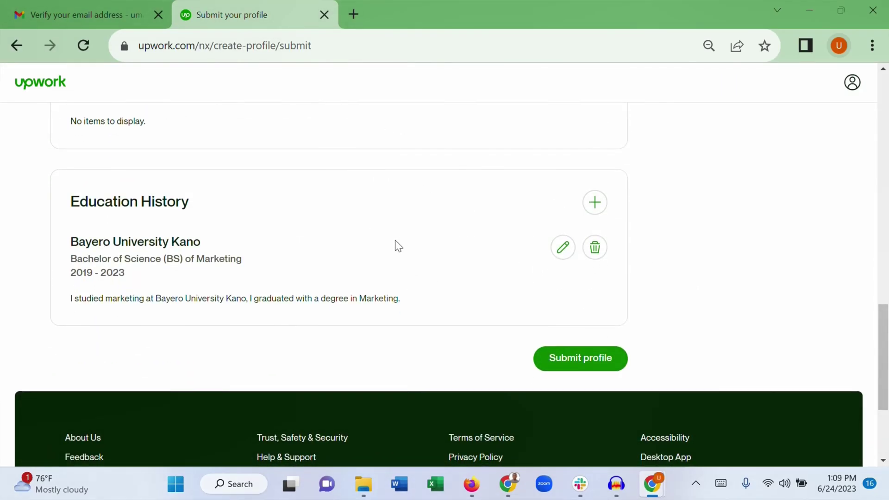
scroll(356, 194, down, 3)
scroll(356, 188, up, 15)
scroll(355, 188, down, 6)
scroll(354, 189, down, 10)
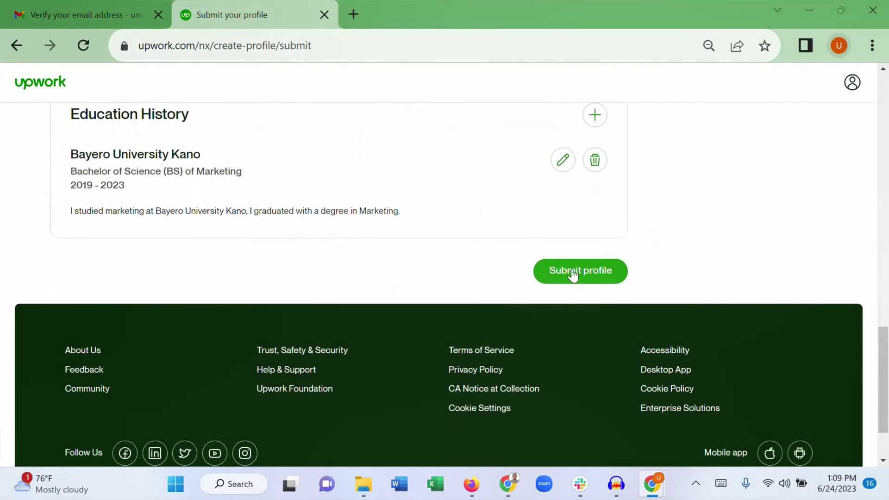
click(574, 273)
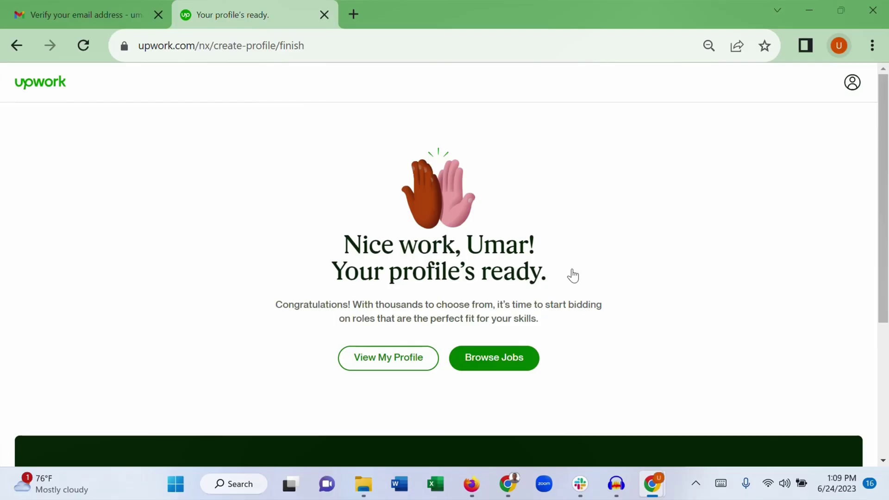
- Open the live Data Entry profile at $10.00/hr from the profile-ready confirmation
click(388, 361)
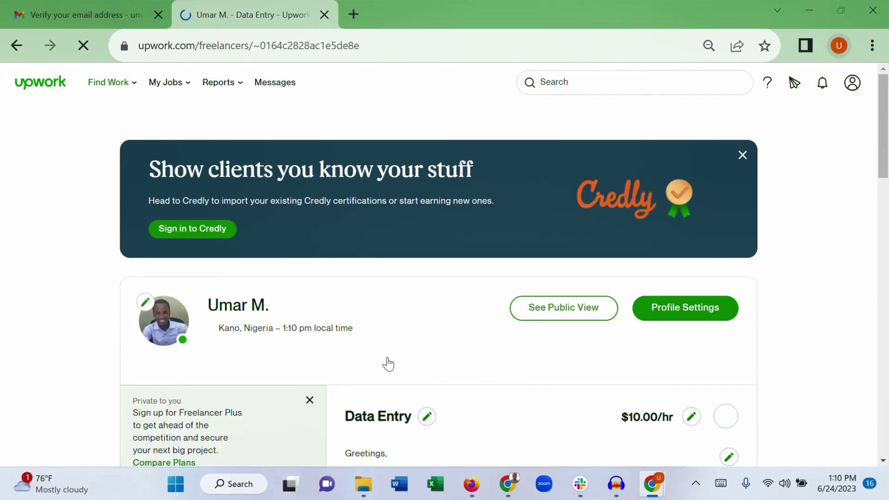
- Review the published profile, then switch to the public view clients see
scroll(729, 231, down, 5)
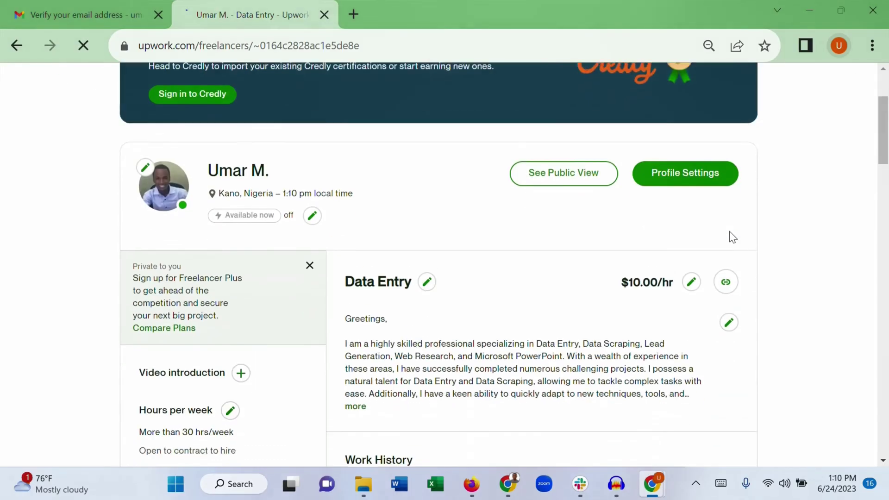
scroll(454, 218, down, 15)
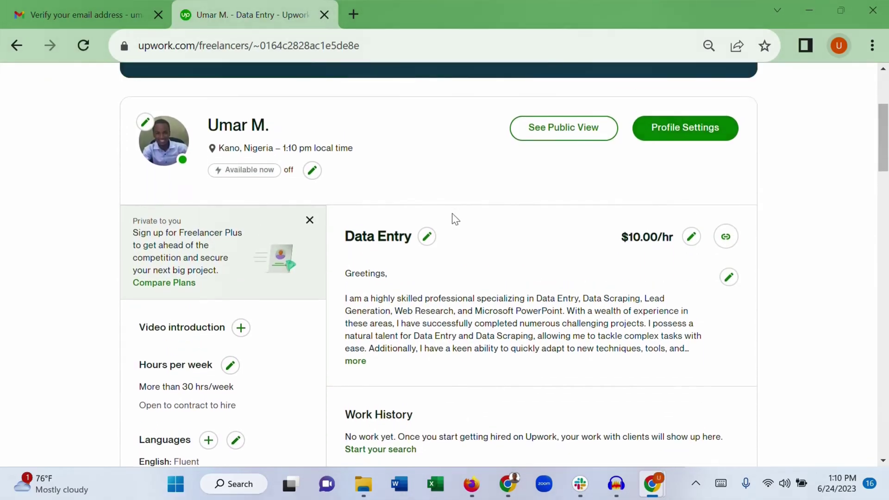
scroll(455, 219, down, 15)
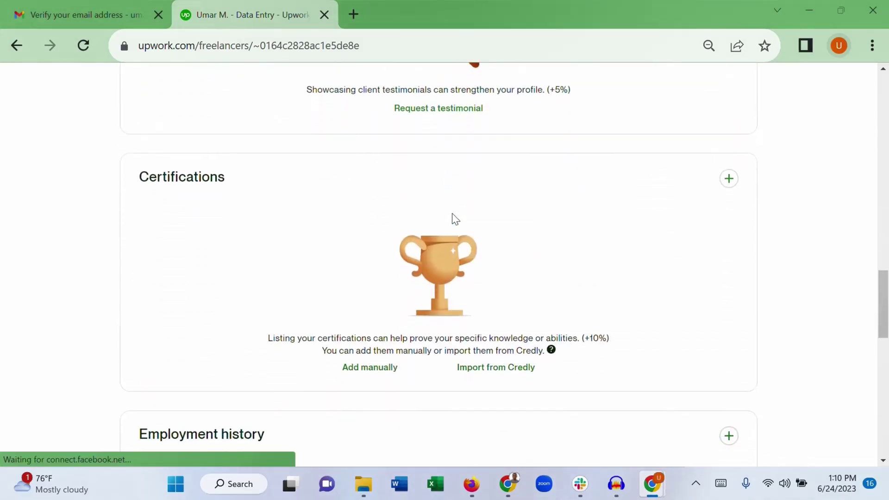
scroll(454, 218, up, 20)
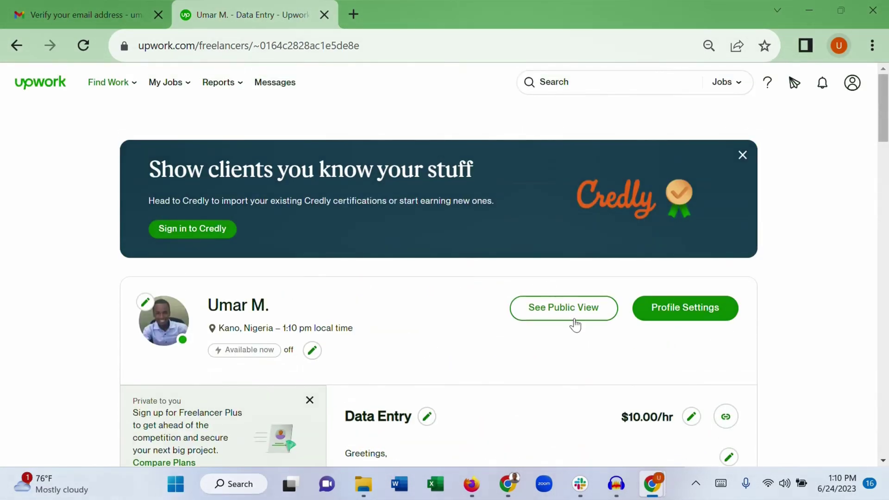
click(575, 325)
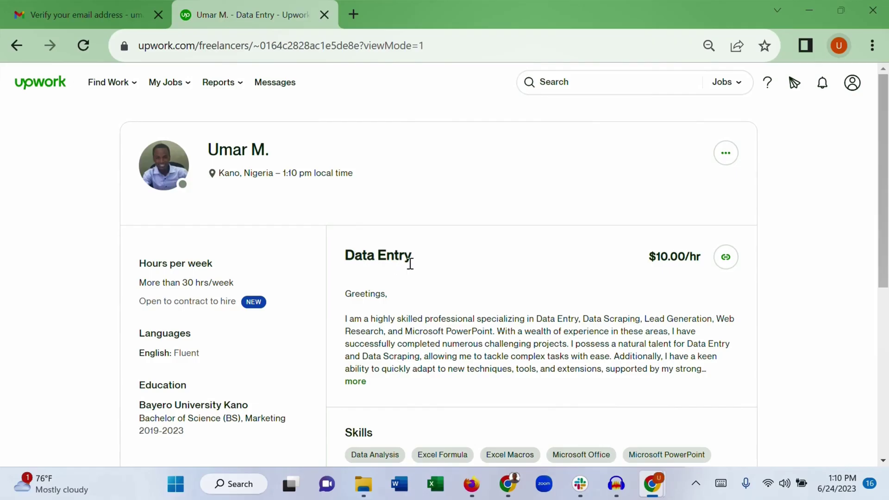
- Review the public profile's availability, English and Marketing degree, then go back to the editable profile
scroll(538, 335, down, 3)
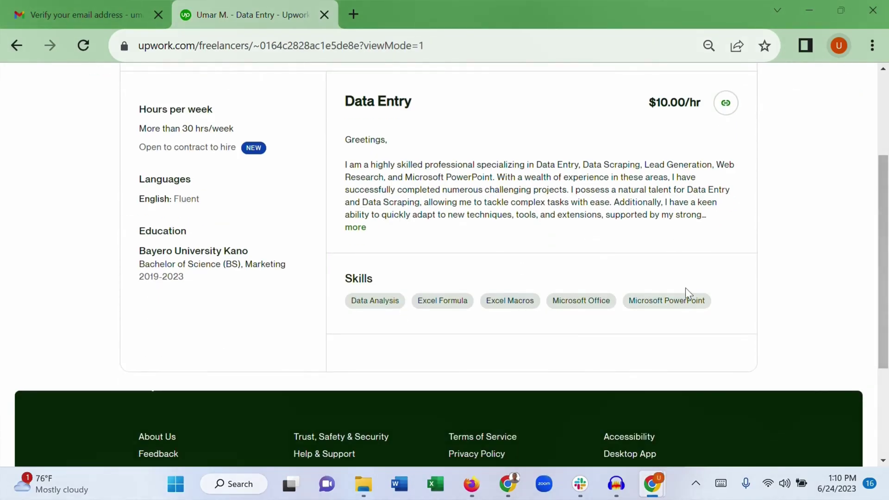
scroll(173, 235, up, 3)
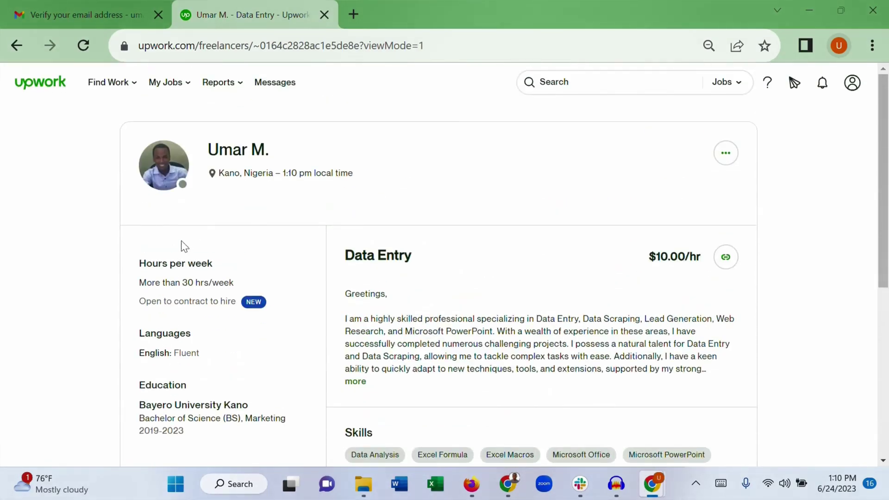
scroll(182, 246, down, 6)
scroll(184, 249, up, 6)
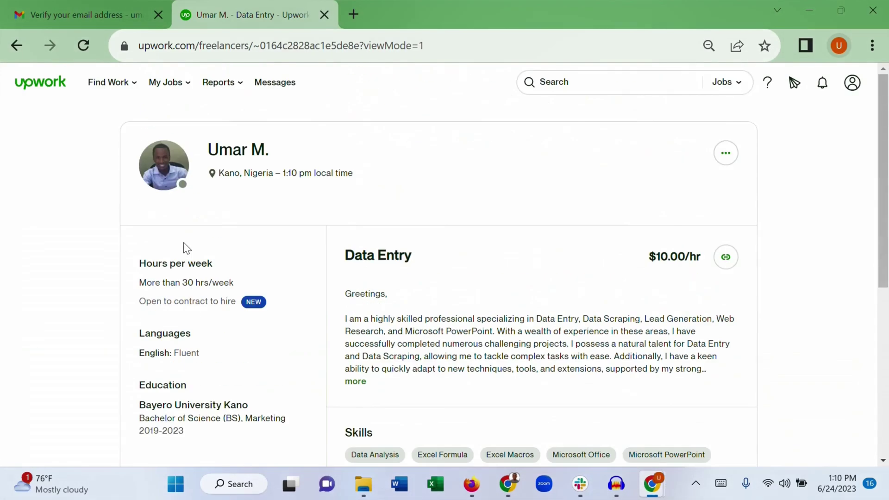
click(15, 51)
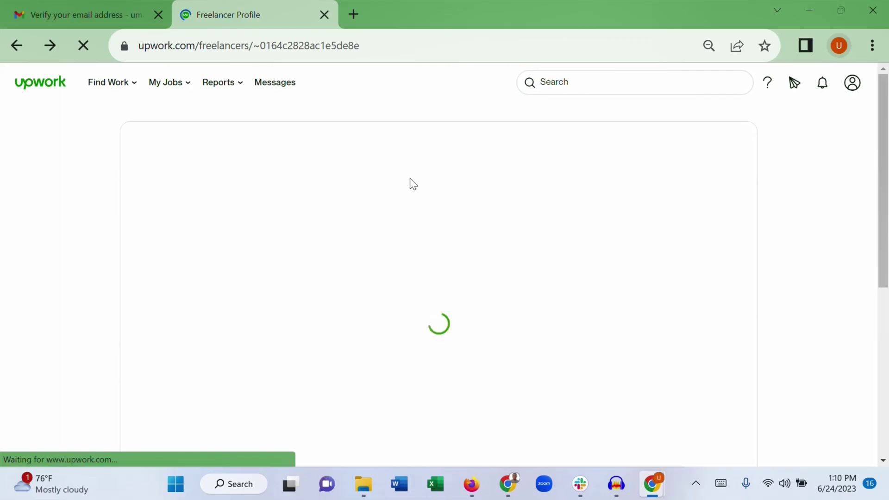